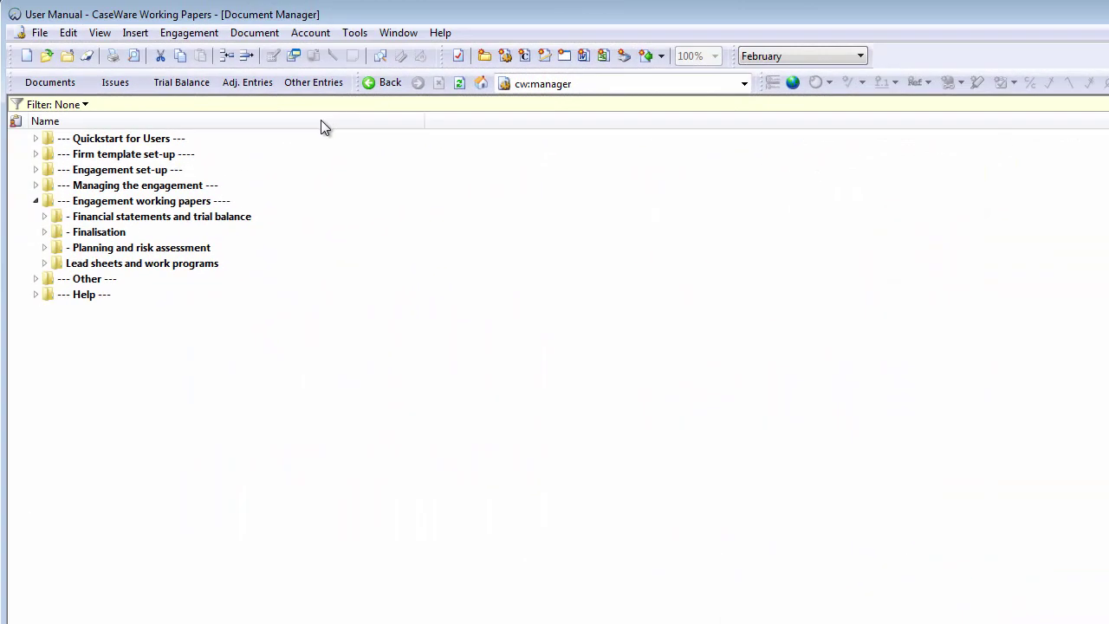
- Open document 11.60 Risk assessment at assertion level from Planning and risk assessment > Risk assessment
{"action": "left_click", "coordinate": [46, 248]}
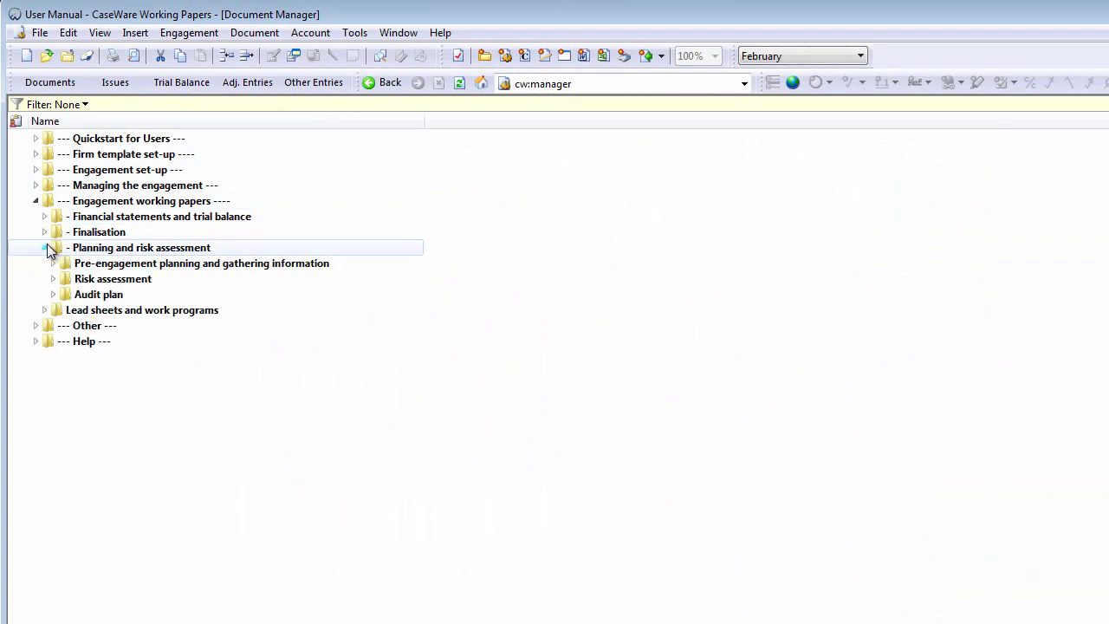
{"action": "left_click", "coordinate": [53, 279]}
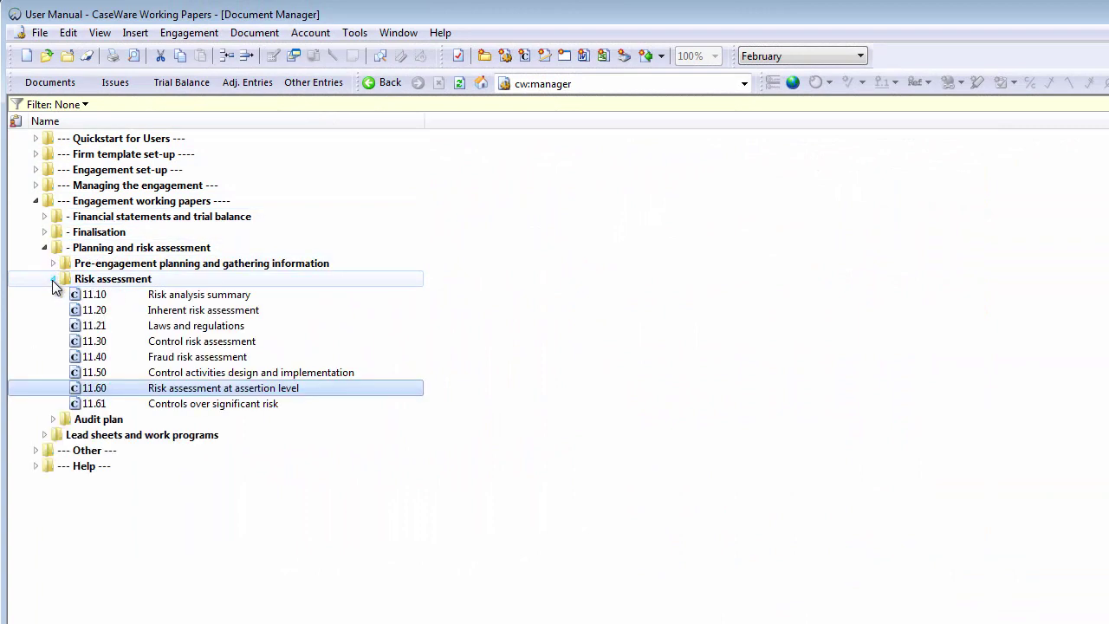
{"action": "double_click", "coordinate": [121, 394]}
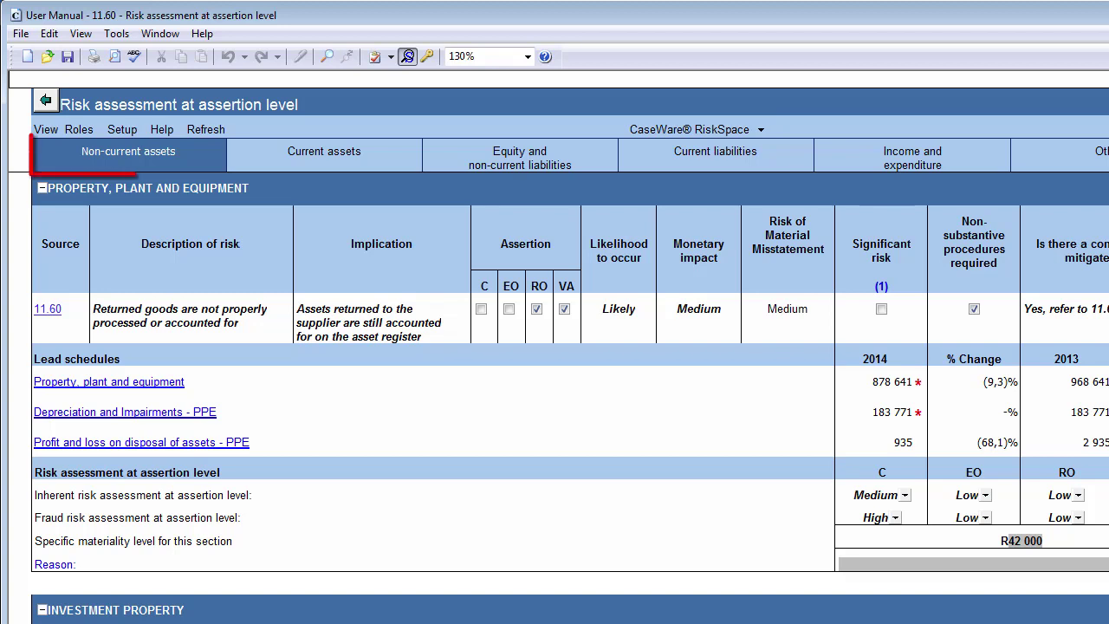
{"action": "left_click", "coordinate": [307, 155]}
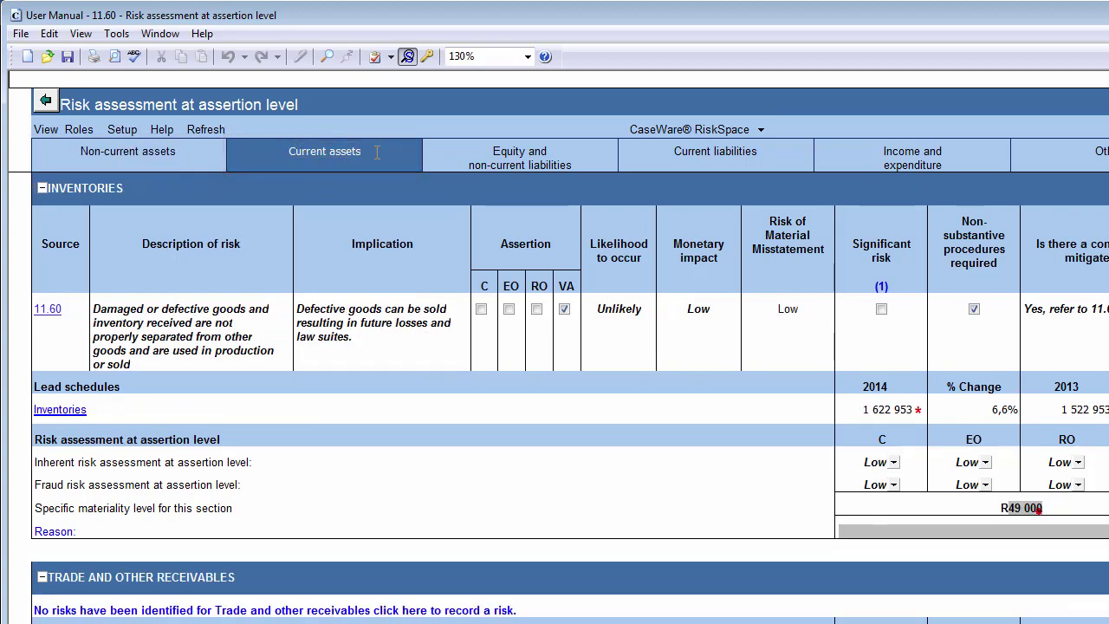
{"action": "left_click", "coordinate": [515, 157]}
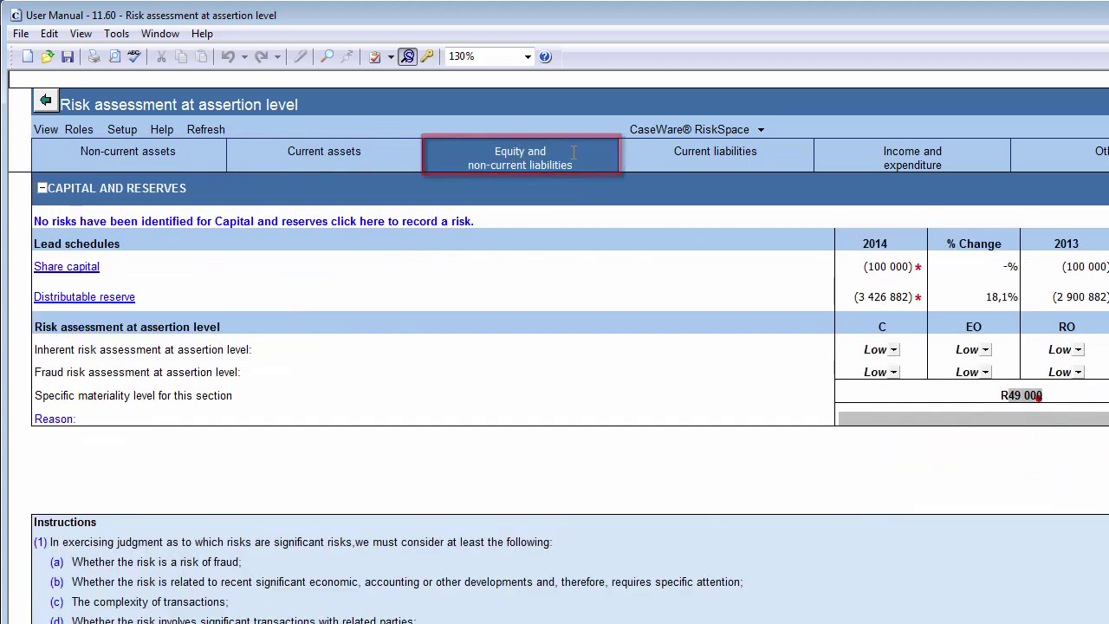
{"action": "left_click", "coordinate": [700, 155]}
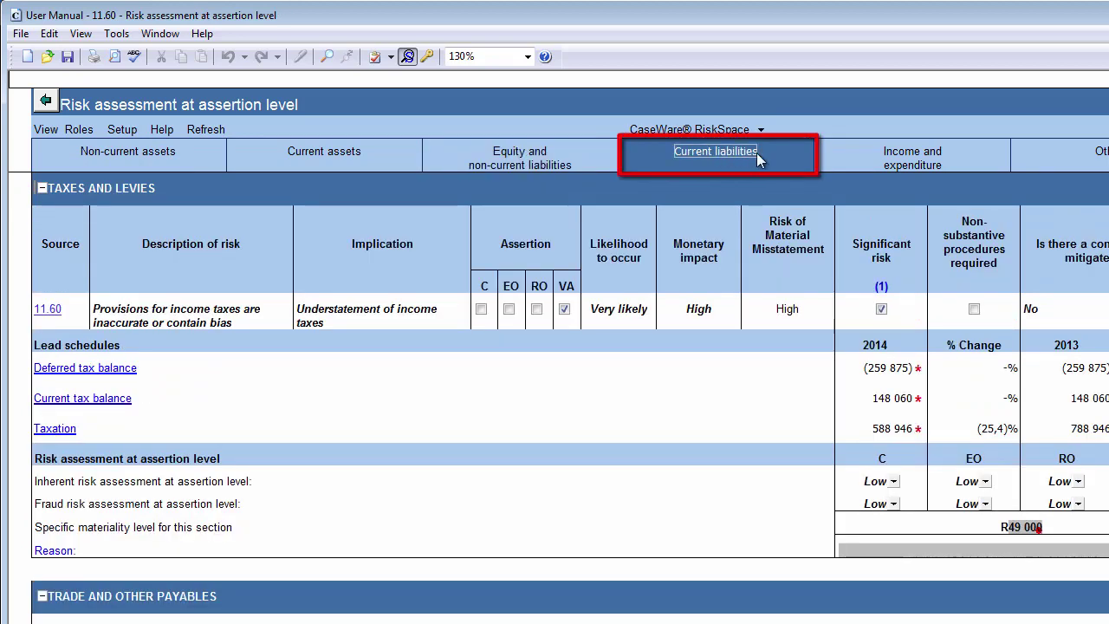
{"action": "left_click", "coordinate": [901, 159]}
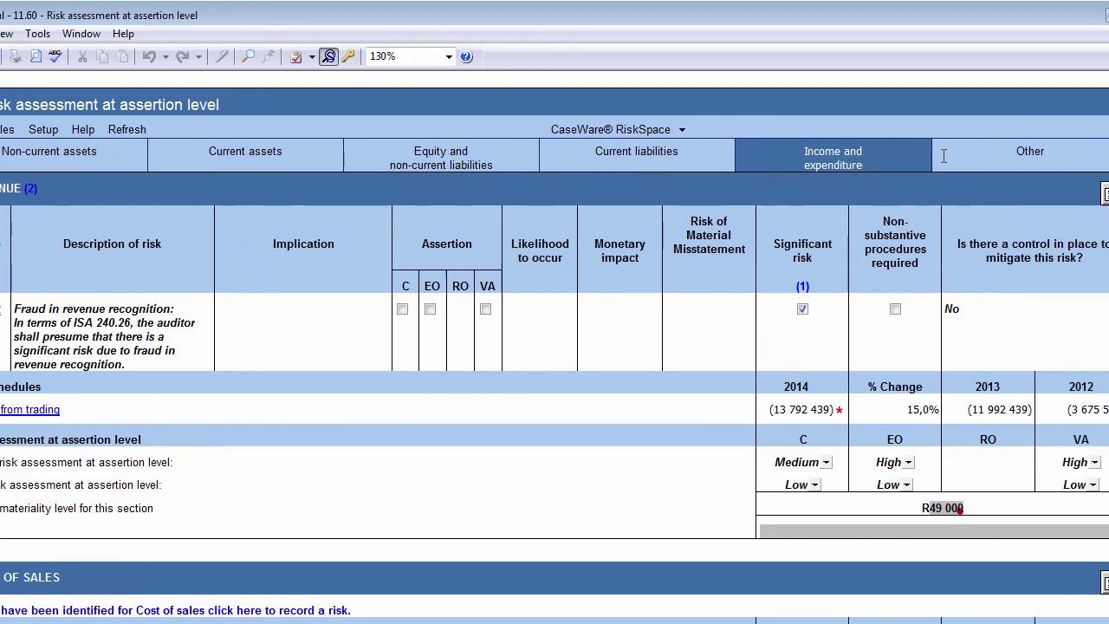
{"action": "left_click", "coordinate": [1071, 153]}
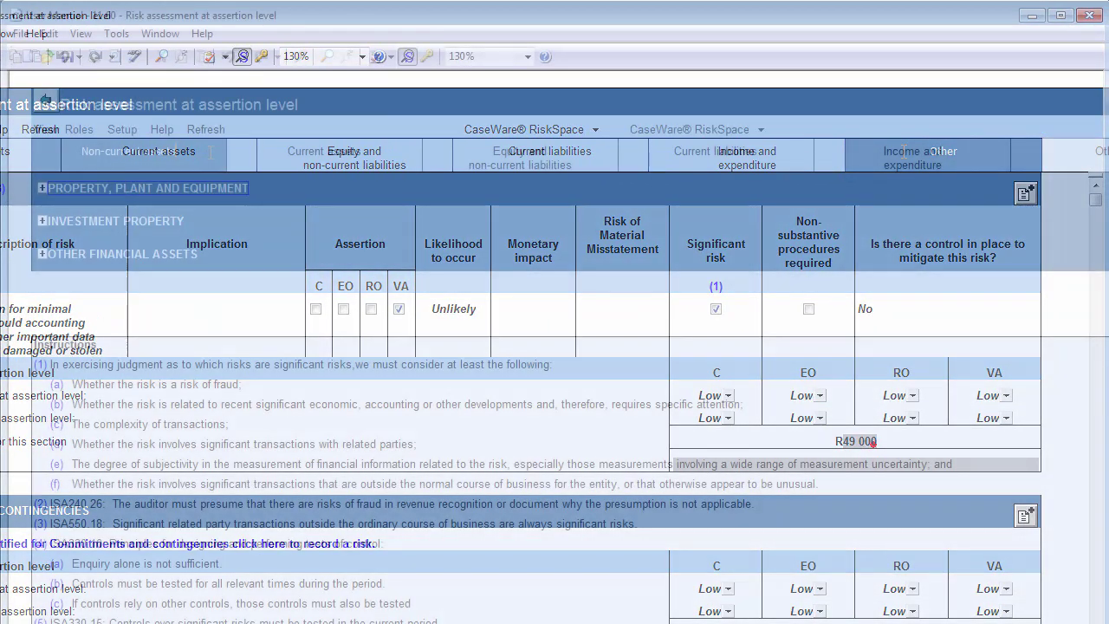
{"action": "left_click", "coordinate": [210, 152]}
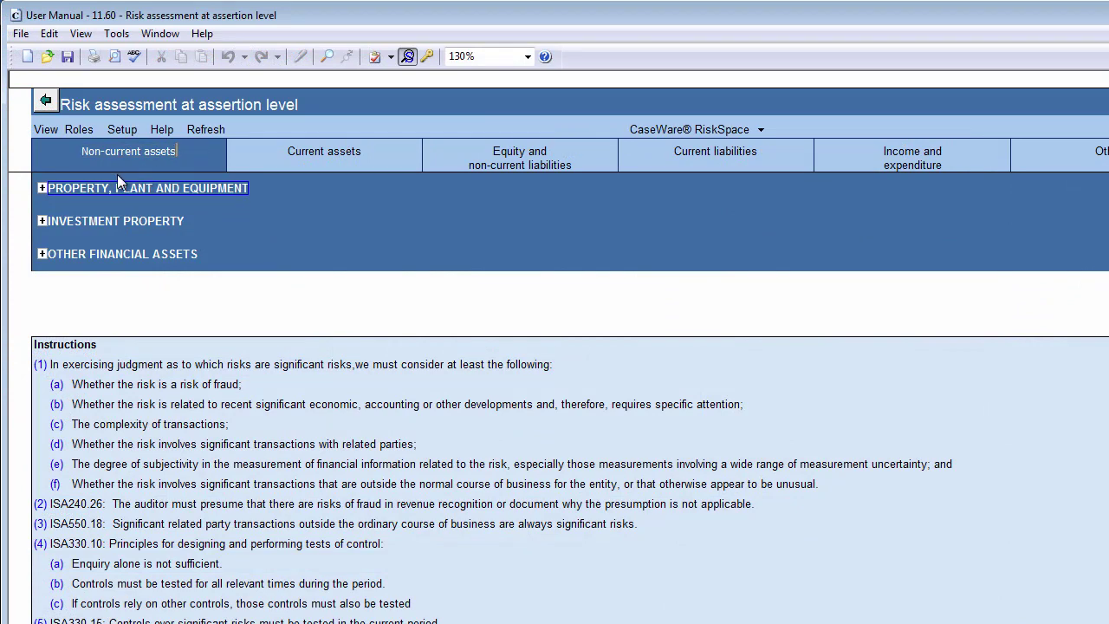
{"action": "left_click", "coordinate": [41, 188]}
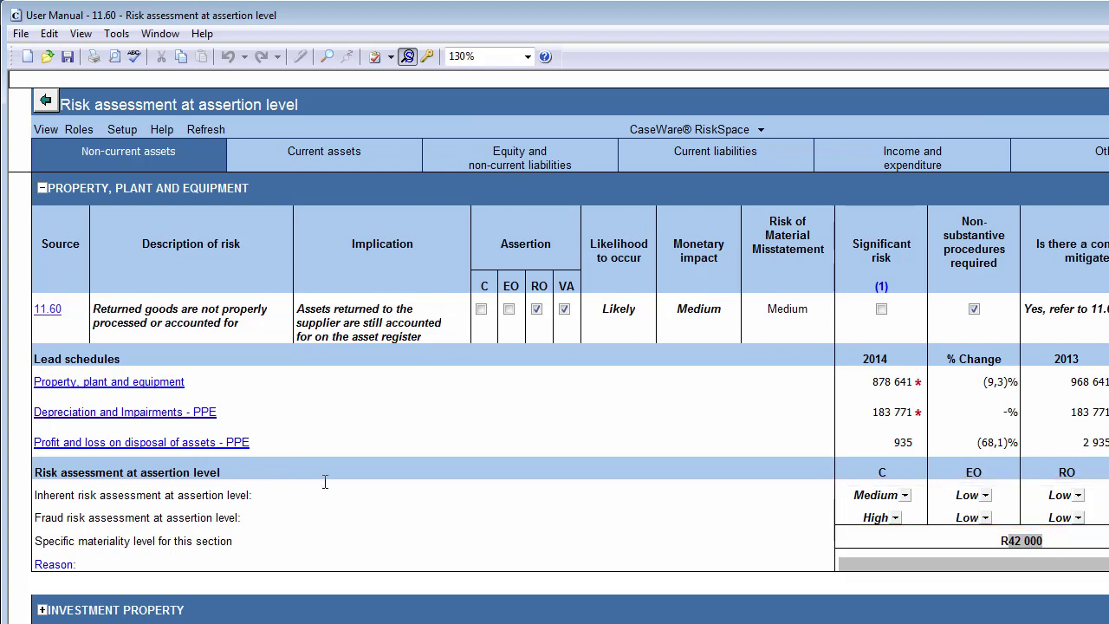
- Rate column C's inherent risk High and fraud risk Low, then start the Reason field
{"action": "left_click", "coordinate": [905, 495]}
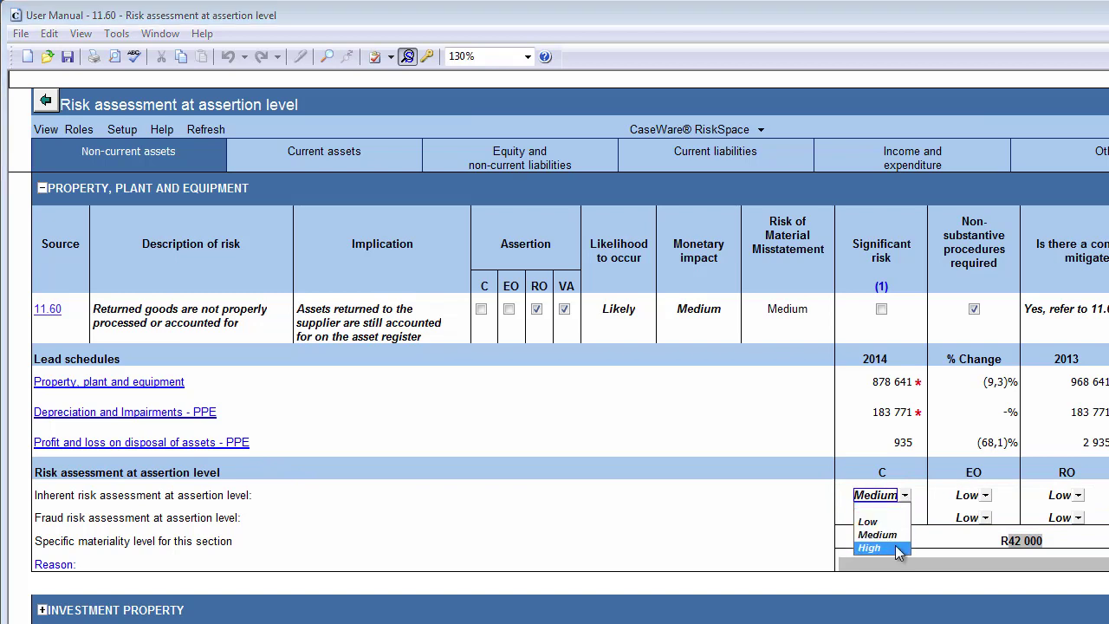
{"action": "left_click", "coordinate": [869, 547]}
{"action": "left_click", "coordinate": [894, 518]}
{"action": "left_click", "coordinate": [878, 544]}
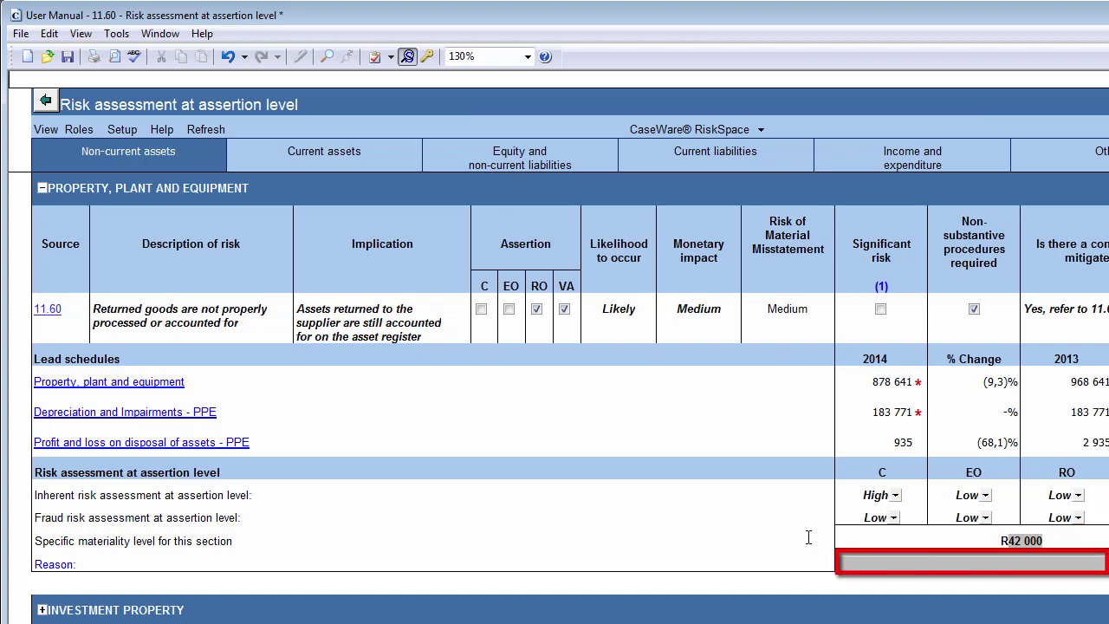
{"action": "left_click", "coordinate": [864, 563]}
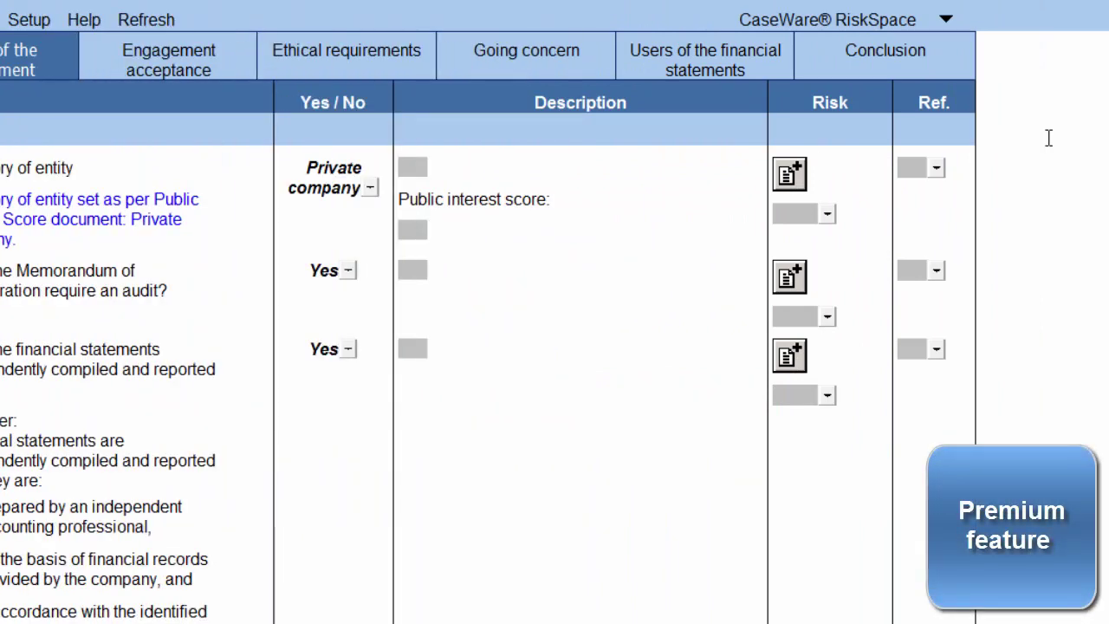
- Import three RiskSpace Financial Statement Preparation risks, including calculation errors and inappropriate accounting policies
{"action": "left_click", "coordinate": [952, 21]}
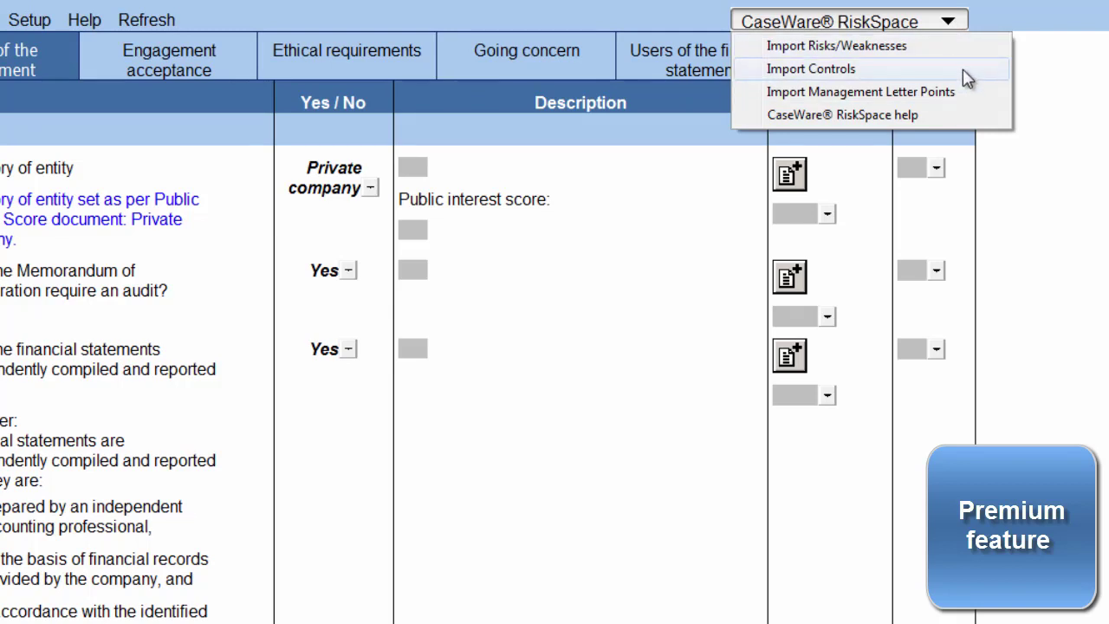
{"action": "left_click", "coordinate": [963, 48]}
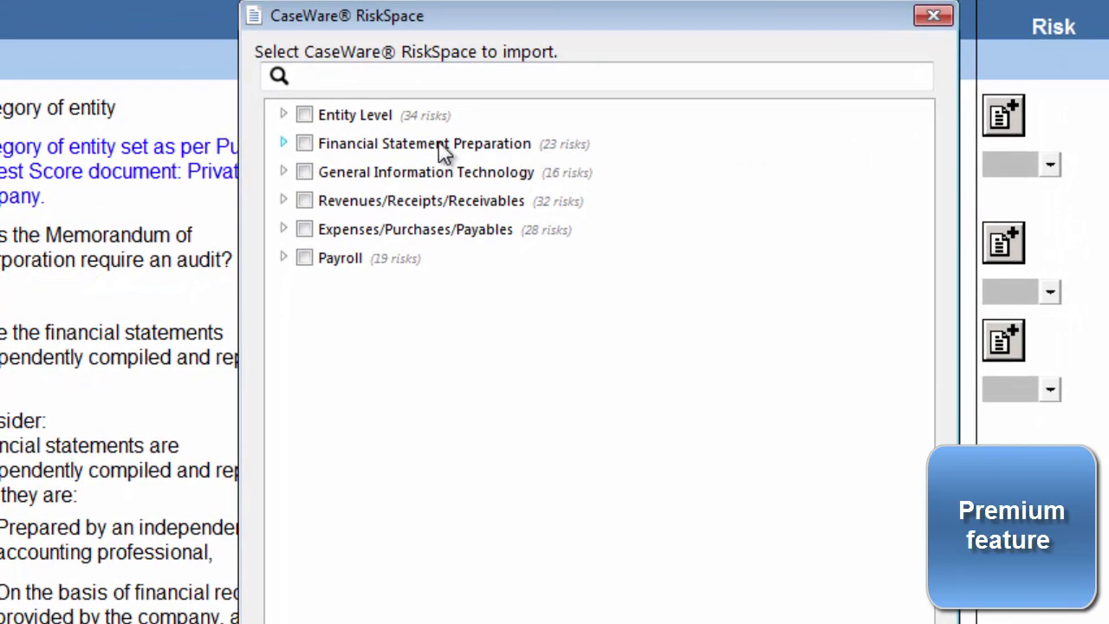
{"action": "left_click", "coordinate": [283, 143]}
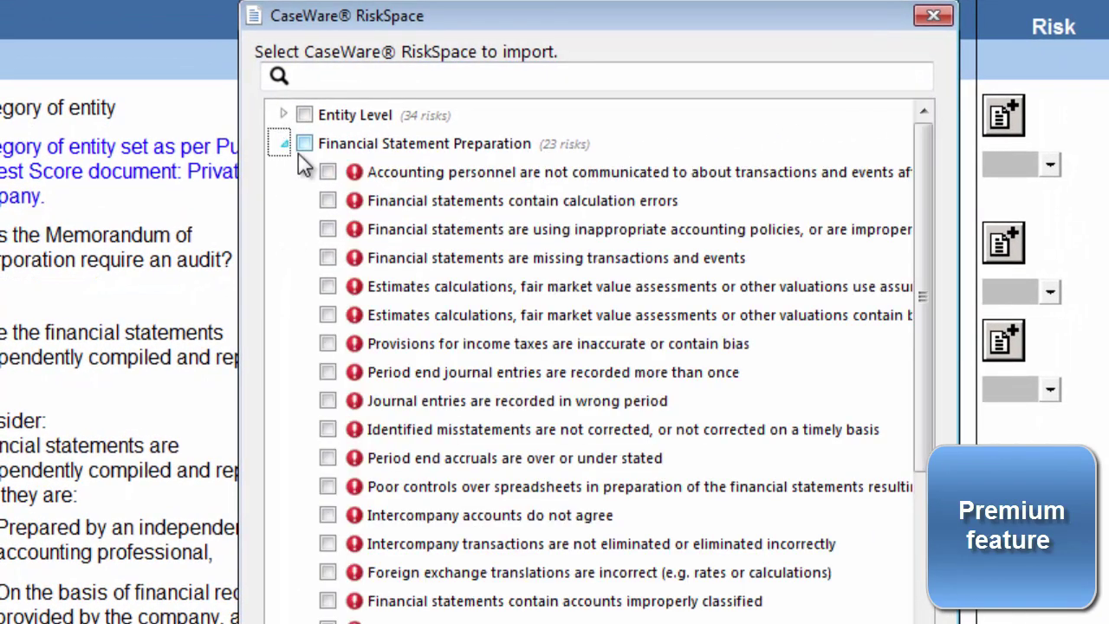
{"action": "left_click", "coordinate": [327, 172]}
{"action": "left_click", "coordinate": [326, 200]}
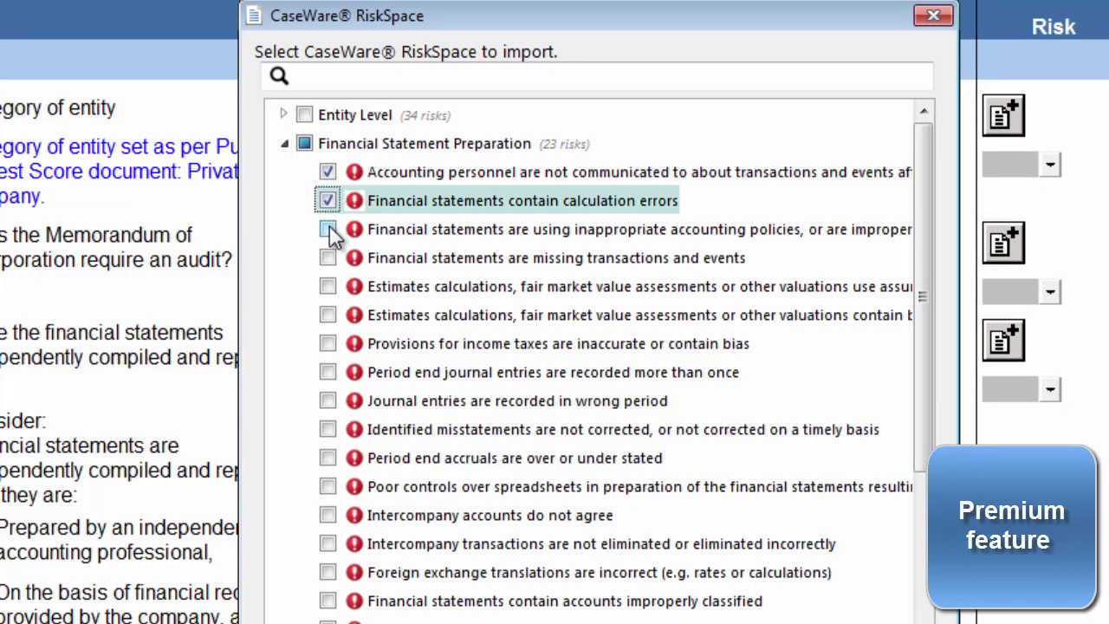
{"action": "left_click", "coordinate": [327, 229]}
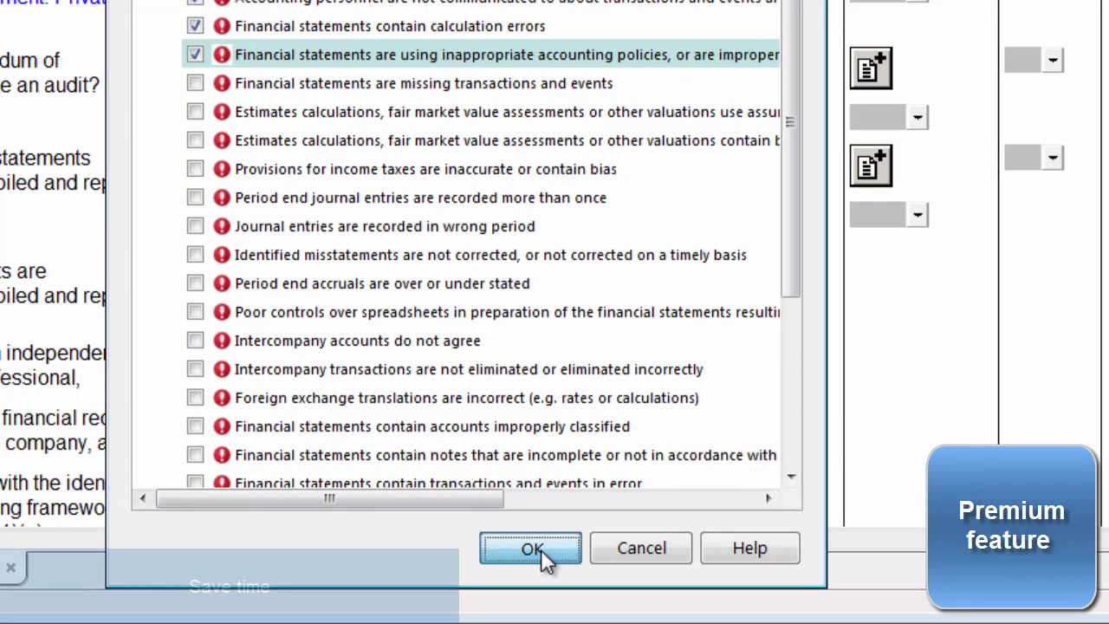
{"action": "left_click", "coordinate": [541, 548]}
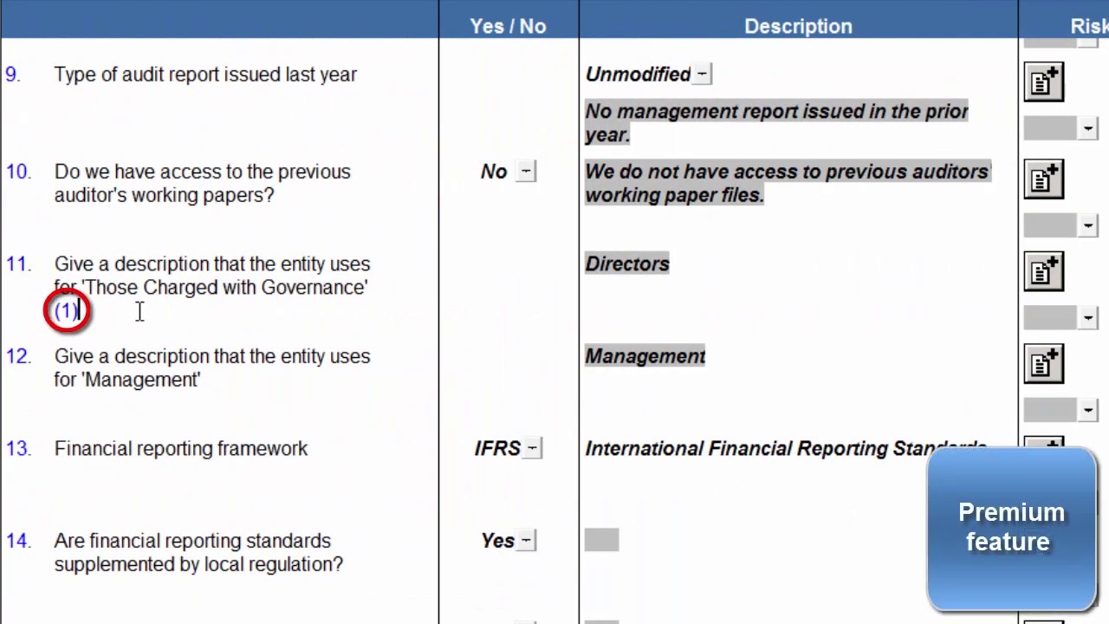
- View instruction note (1), then return to the 11.60 property, plant and equipment risk table
{"action": "left_click", "coordinate": [68, 312]}
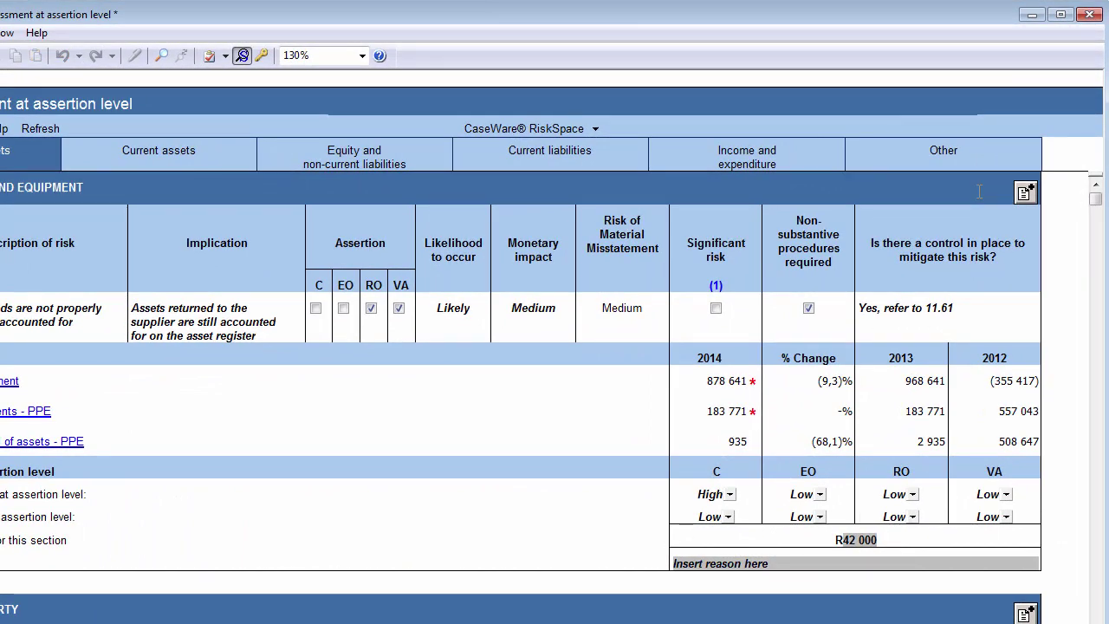
- Add a Property, plant and equipment assertion-level risk and a second, blank risk row
{"action": "left_click", "coordinate": [1023, 194]}
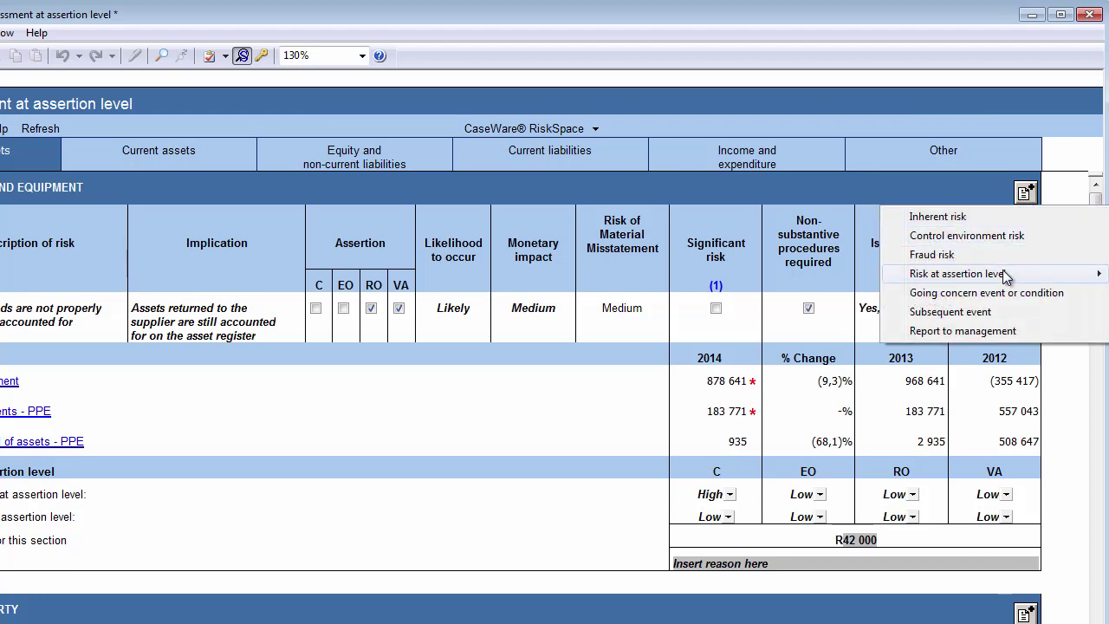
{"action": "mouse_move", "coordinate": [1005, 276]}
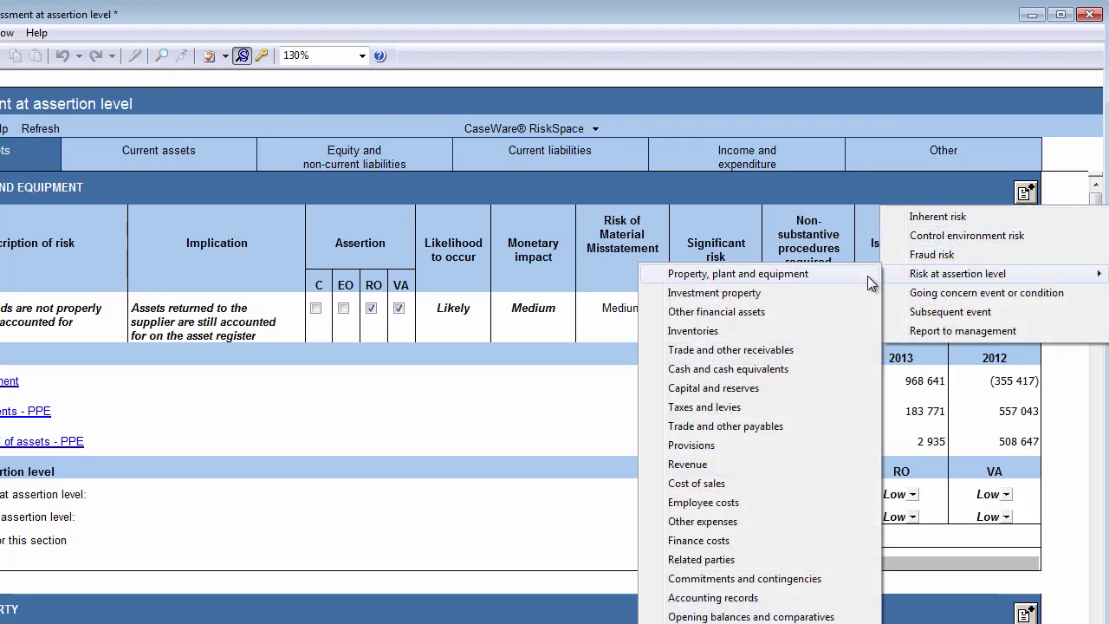
{"action": "left_click", "coordinate": [797, 274]}
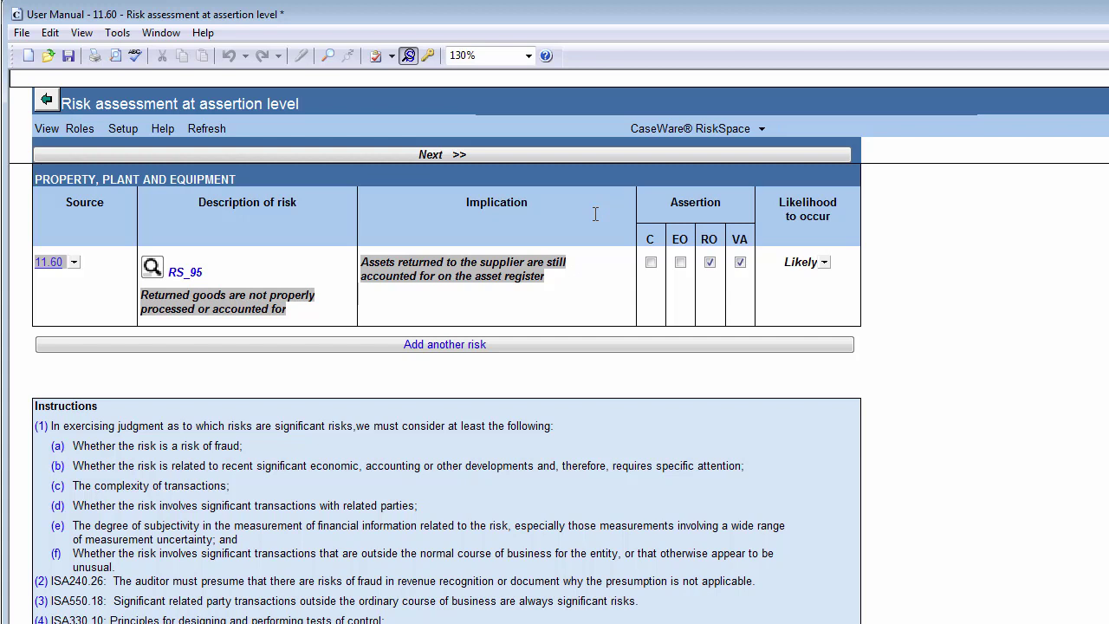
{"action": "left_click", "coordinate": [595, 217]}
{"action": "left_click", "coordinate": [538, 347]}
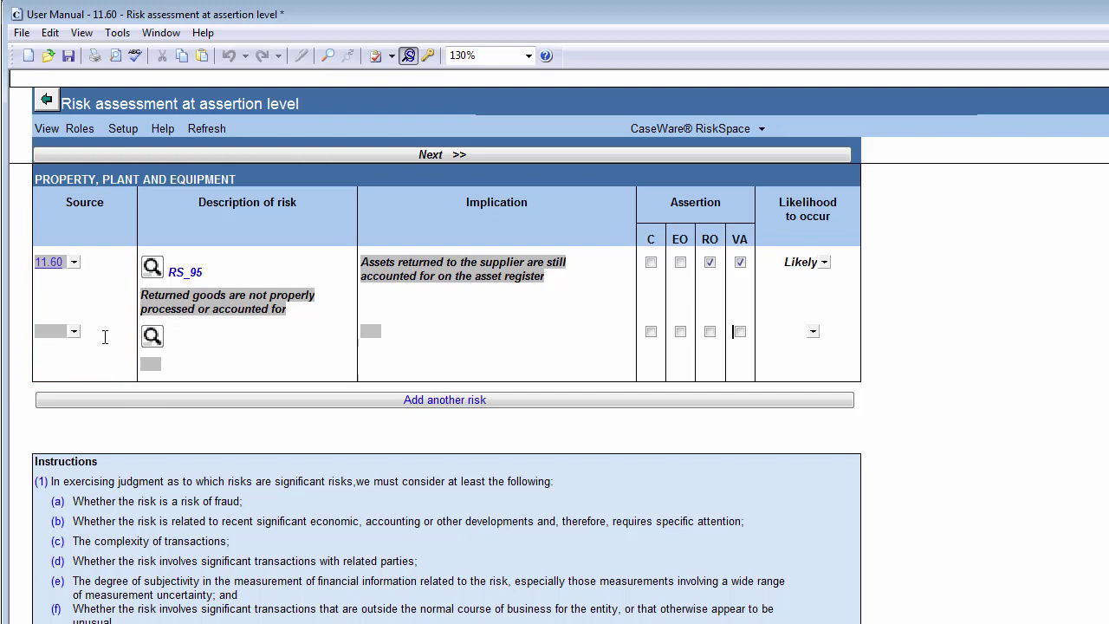
- Search RiskSpace for 'assets' and import risk RS_65 on security and safety standards into row two
{"action": "left_click", "coordinate": [63, 333]}
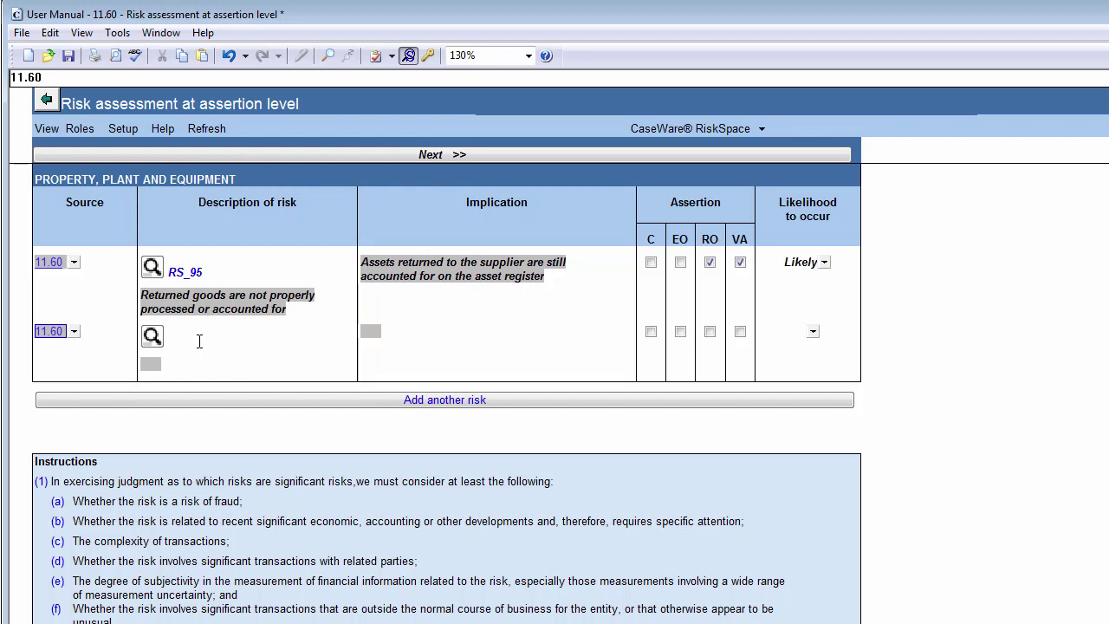
{"action": "left_click", "coordinate": [199, 341]}
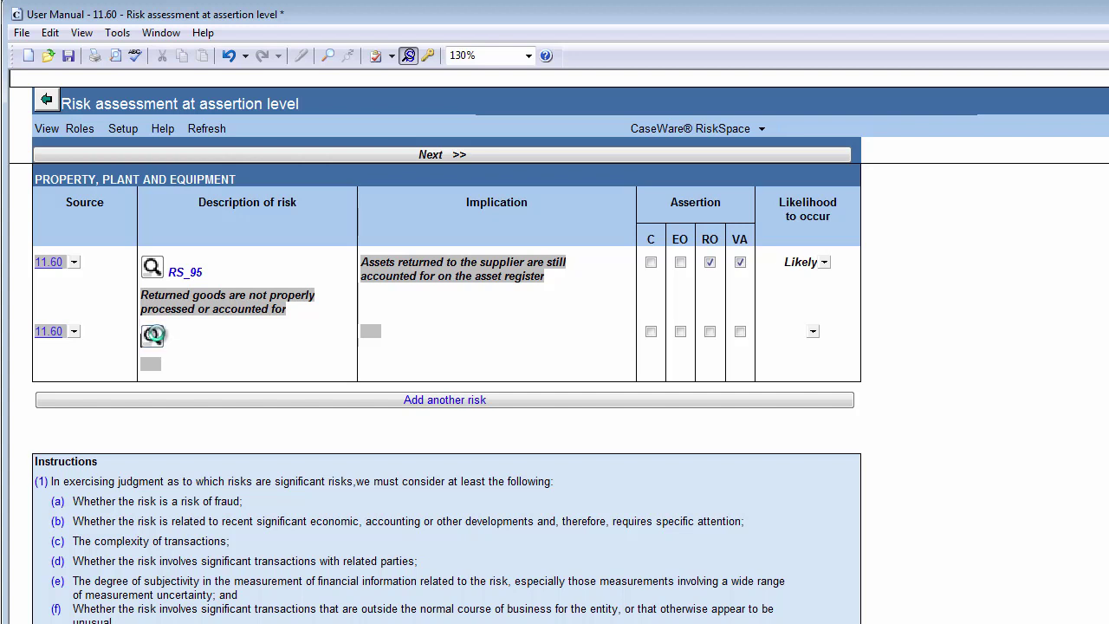
{"action": "left_click", "coordinate": [153, 335]}
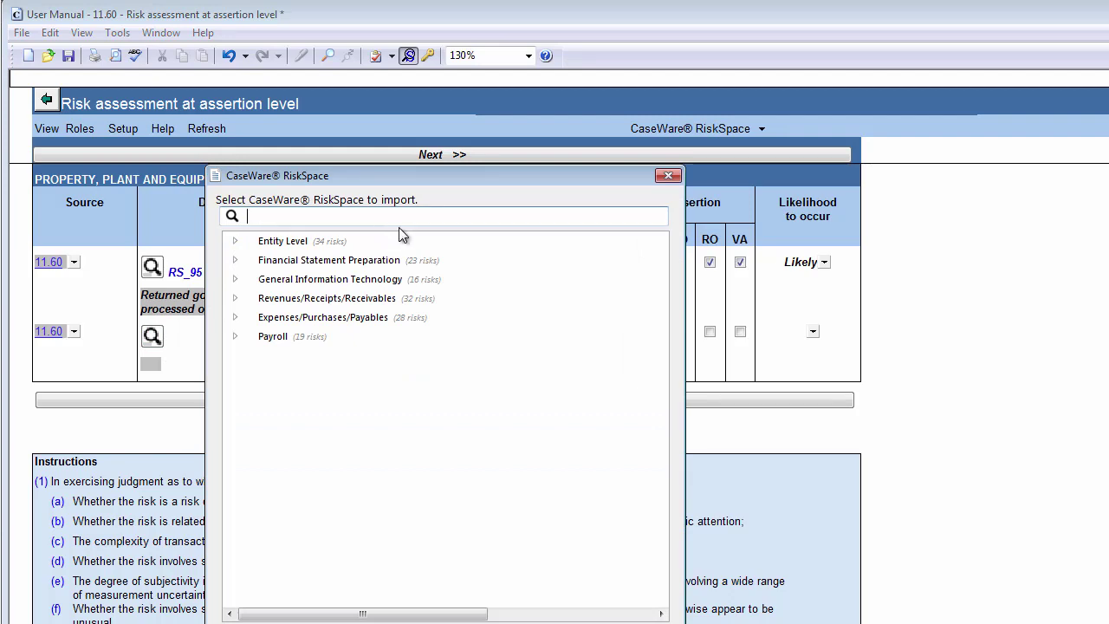
{"action": "type", "text": "assets"}
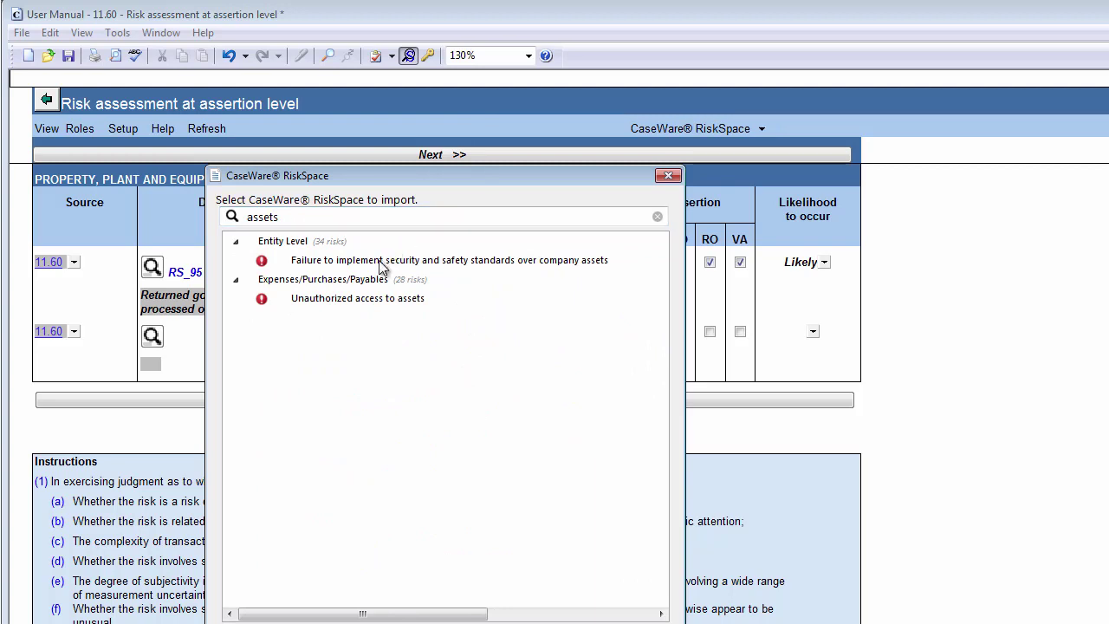
{"action": "left_click", "coordinate": [380, 264]}
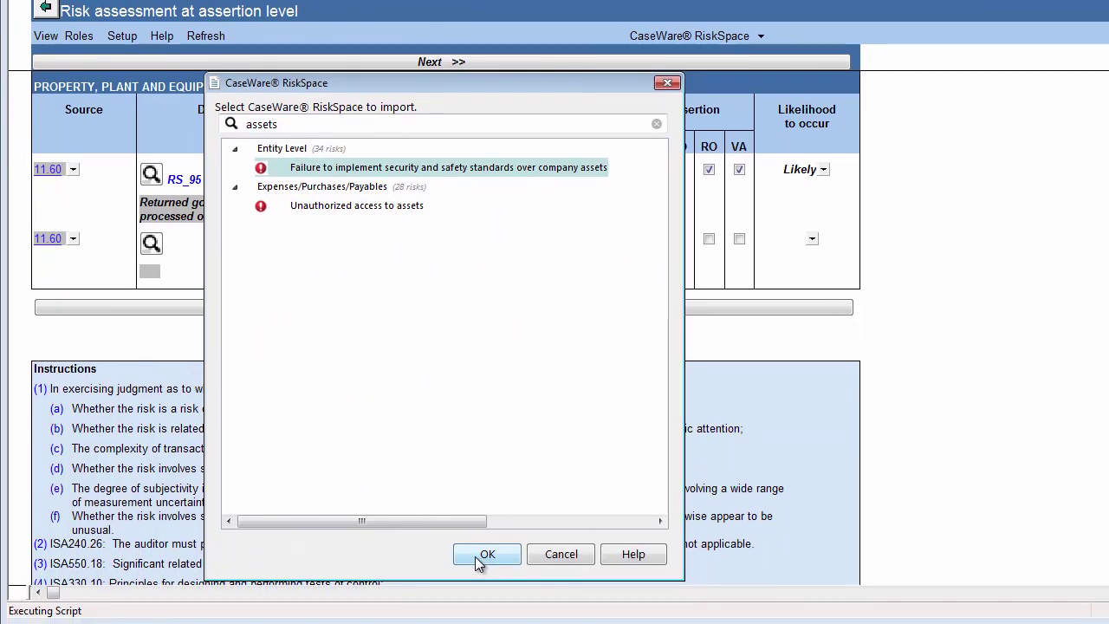
{"action": "left_click", "coordinate": [485, 555]}
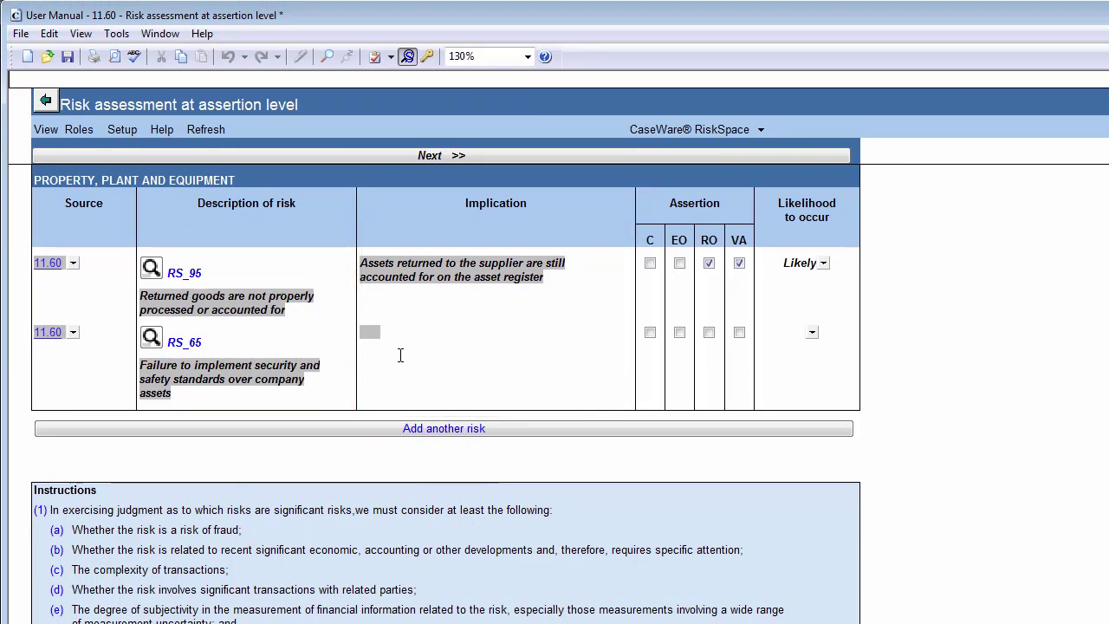
- Enter 'Insert implication' as RS_65's implication
{"action": "left_click", "coordinate": [371, 335]}
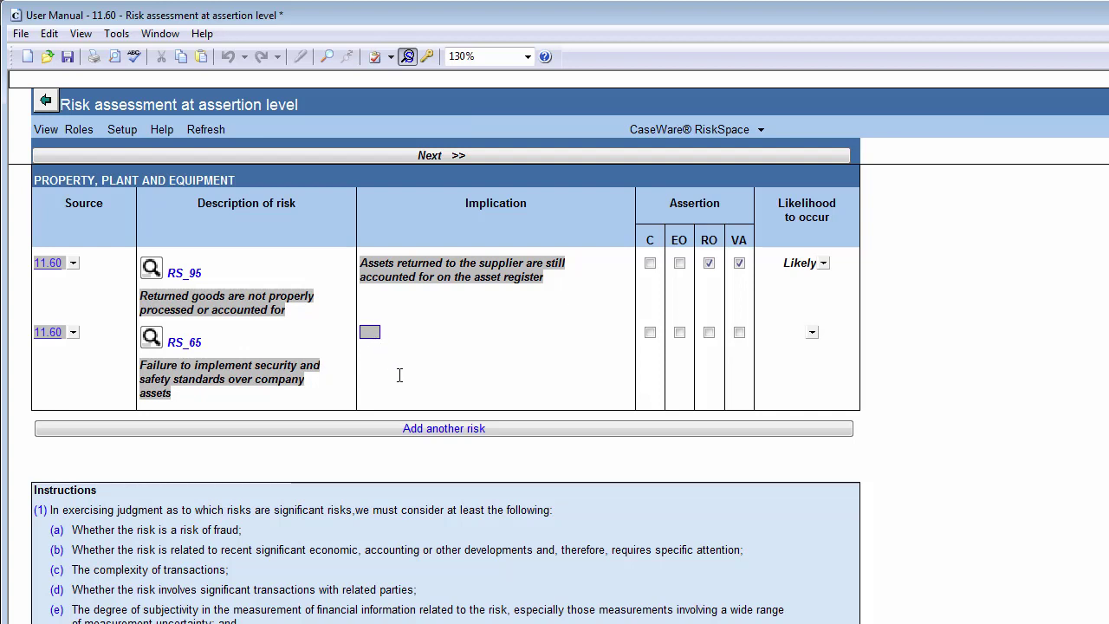
{"action": "type", "text": "Insert implication"}
{"action": "key", "text": "Tab"}
{"action": "key", "text": "shift+Tab"}
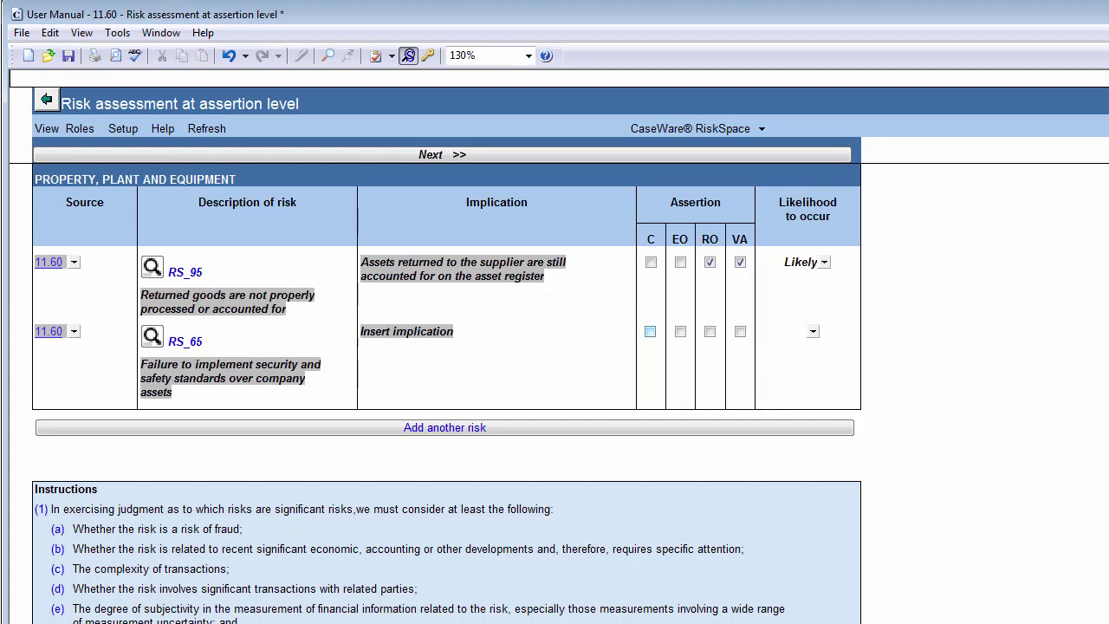
- Tick assertions C, EO, RO and VA for RS_65 and rate its likelihood Very likely
{"action": "left_click", "coordinate": [651, 332]}
{"action": "left_click", "coordinate": [679, 332]}
{"action": "left_click", "coordinate": [709, 333]}
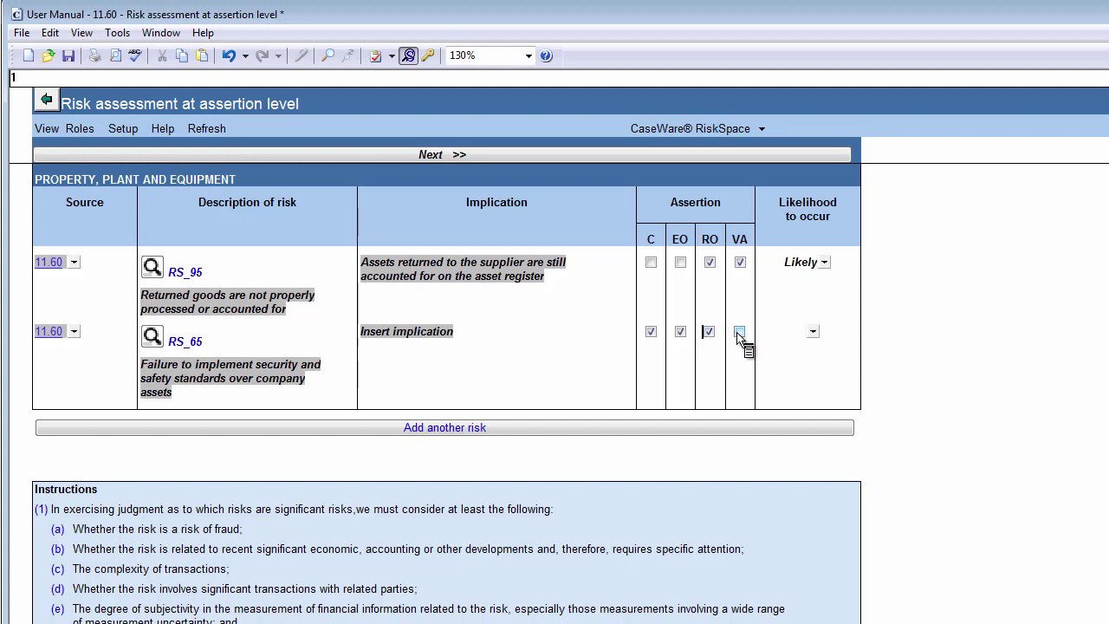
{"action": "left_click", "coordinate": [739, 333]}
{"action": "left_click", "coordinate": [812, 331]}
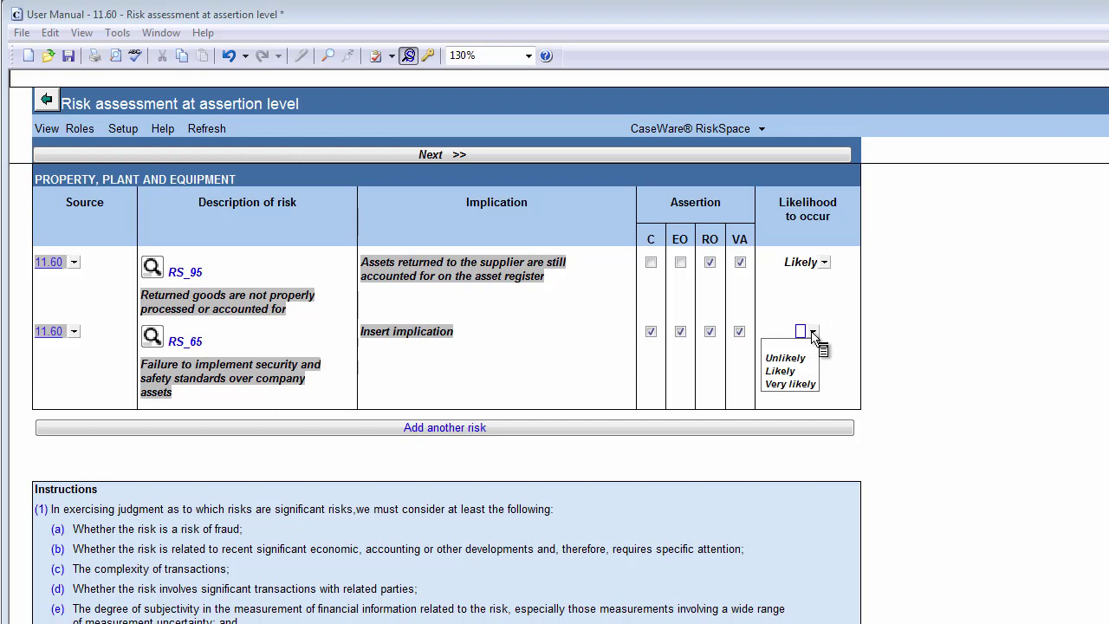
{"action": "left_click", "coordinate": [811, 383]}
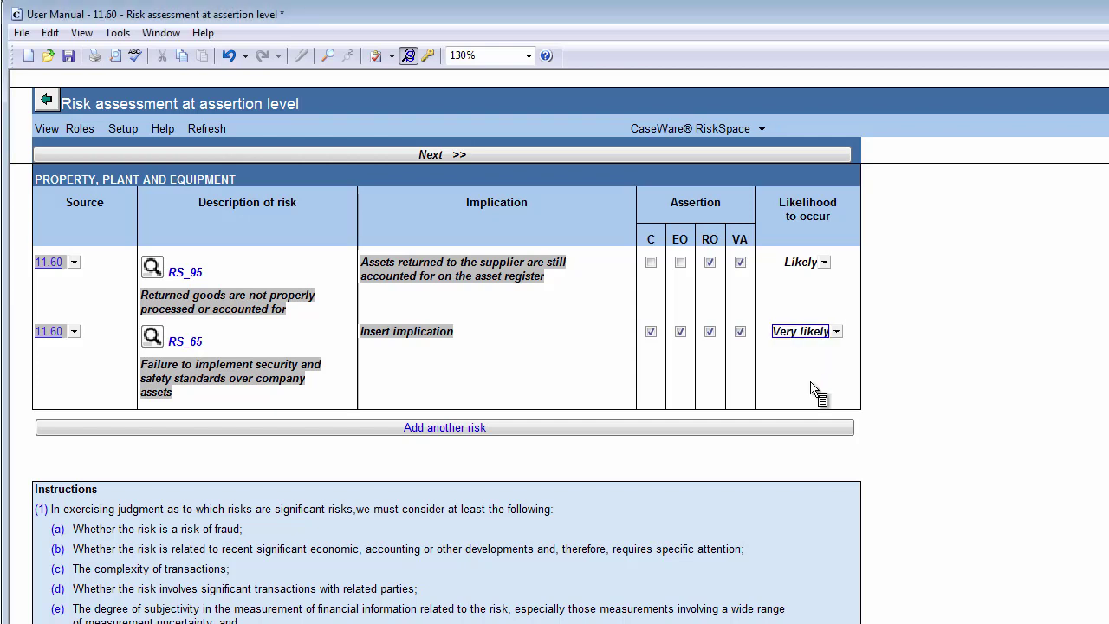
- Give RS_65 High monetary impact, flagged significant and requiring non-substantive procedures
{"action": "left_click", "coordinate": [533, 155]}
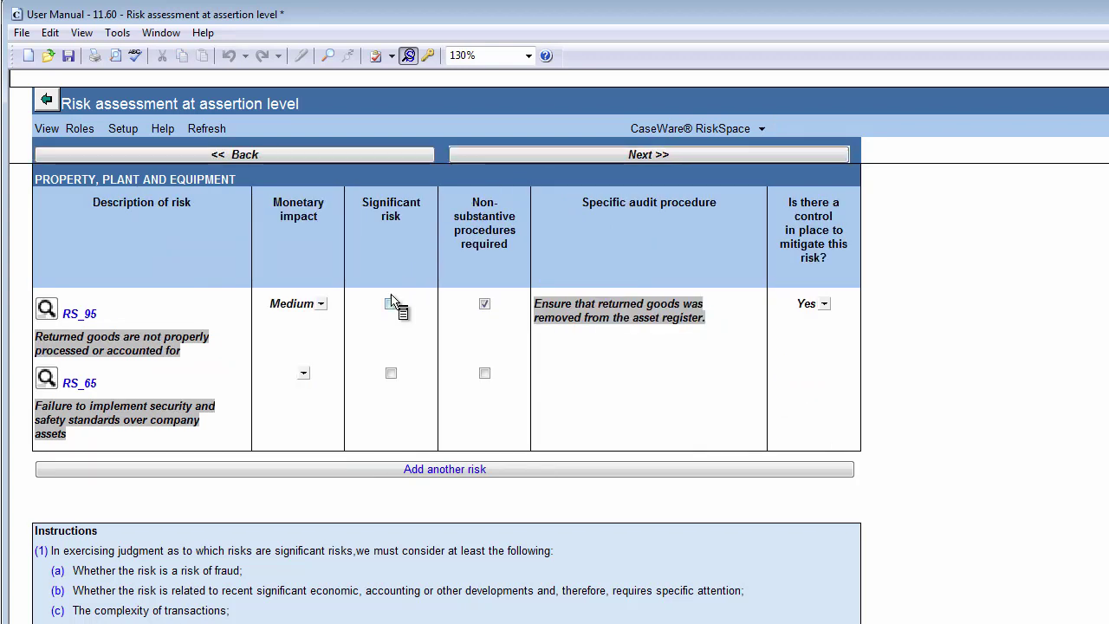
{"action": "left_click", "coordinate": [304, 373]}
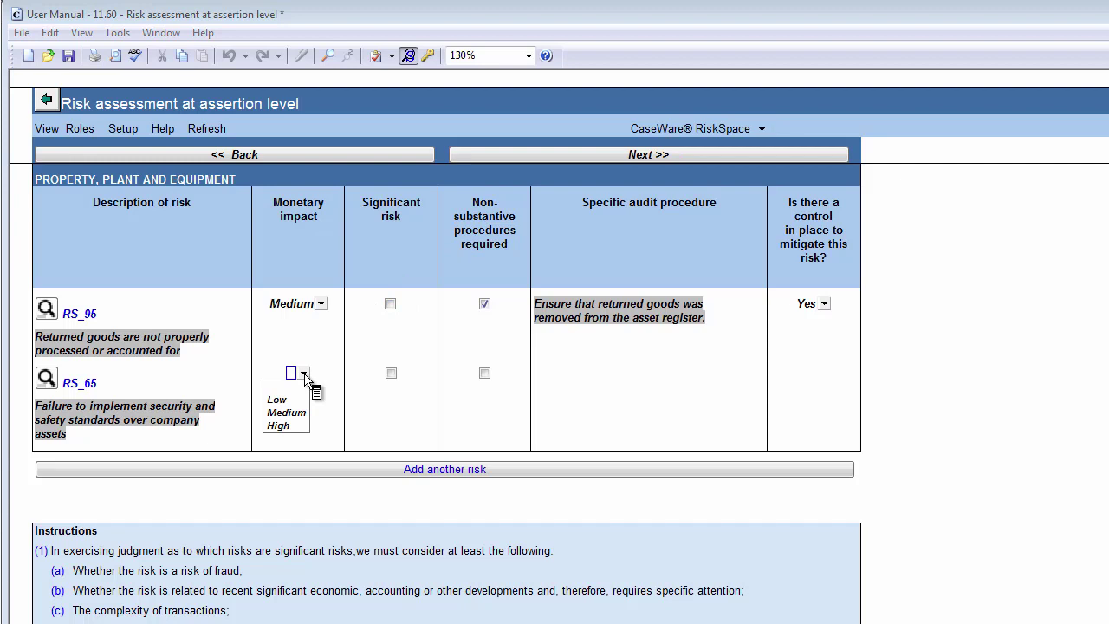
{"action": "left_click", "coordinate": [299, 425]}
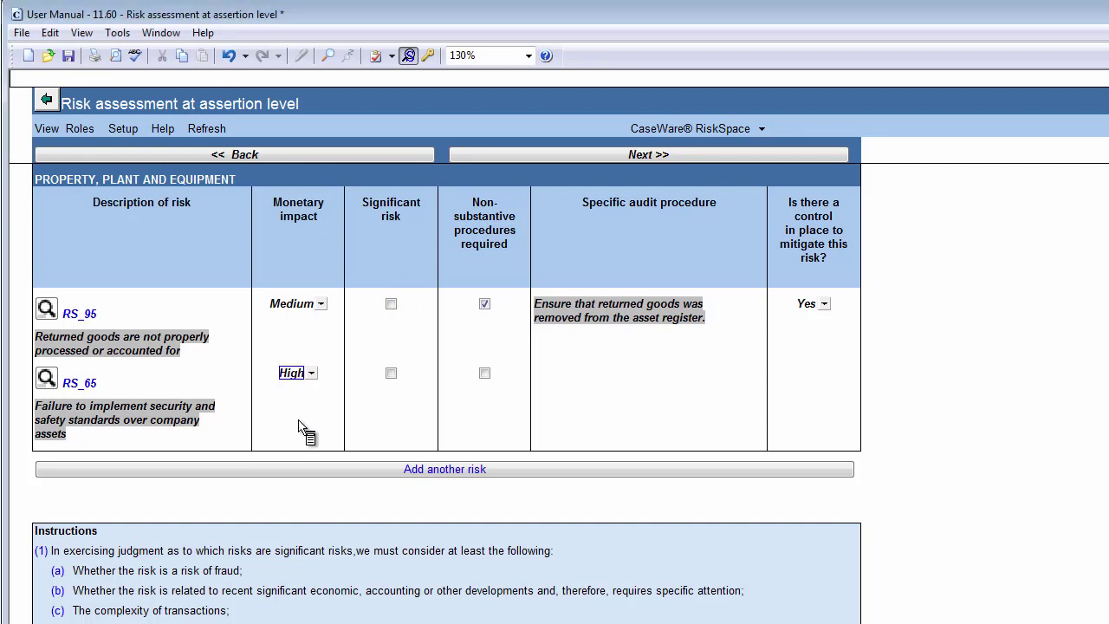
{"action": "left_click", "coordinate": [390, 374]}
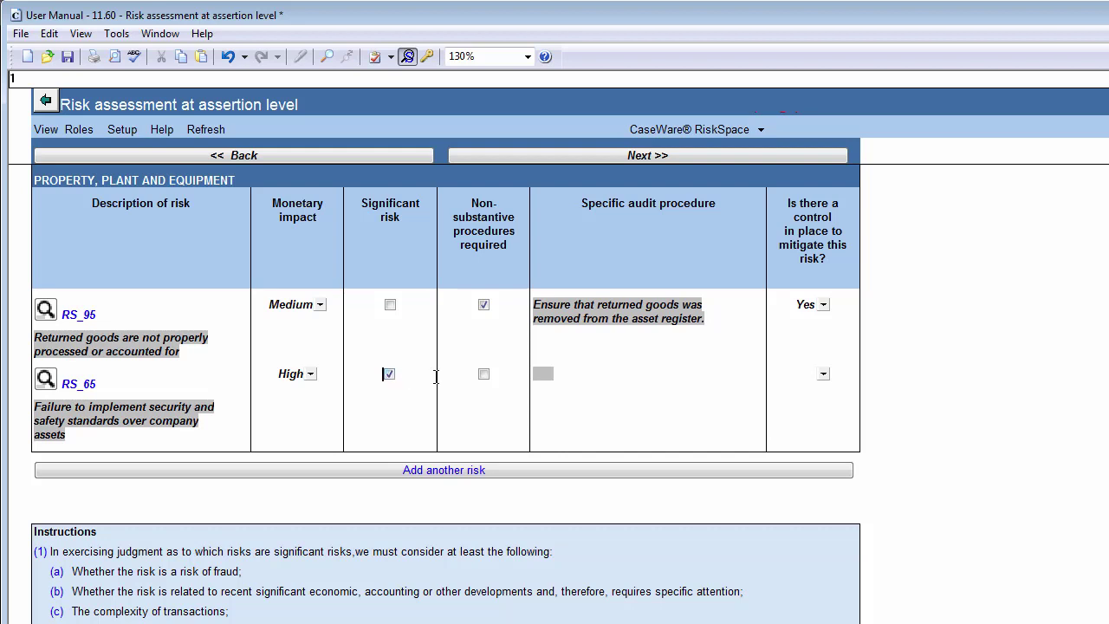
{"action": "left_click", "coordinate": [482, 375]}
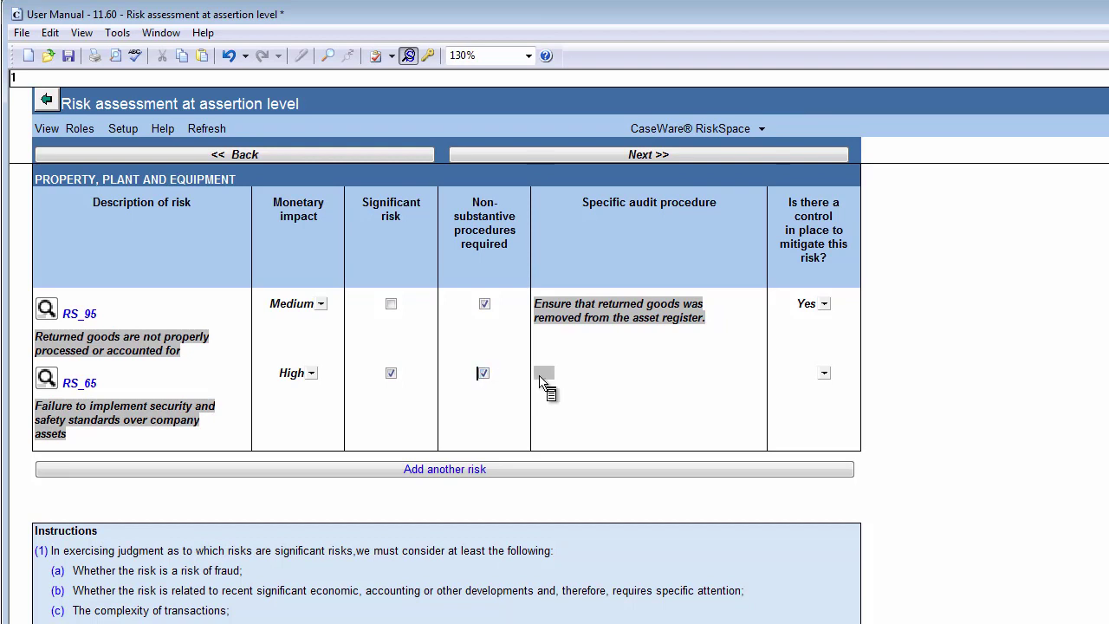
- Enter audit procedure 'Design specific audit procedure' and set mitigating control to Yes
{"action": "left_click", "coordinate": [544, 375]}
{"action": "type", "text": "Design specific audit procedure"}
{"action": "key", "text": "Tab"}
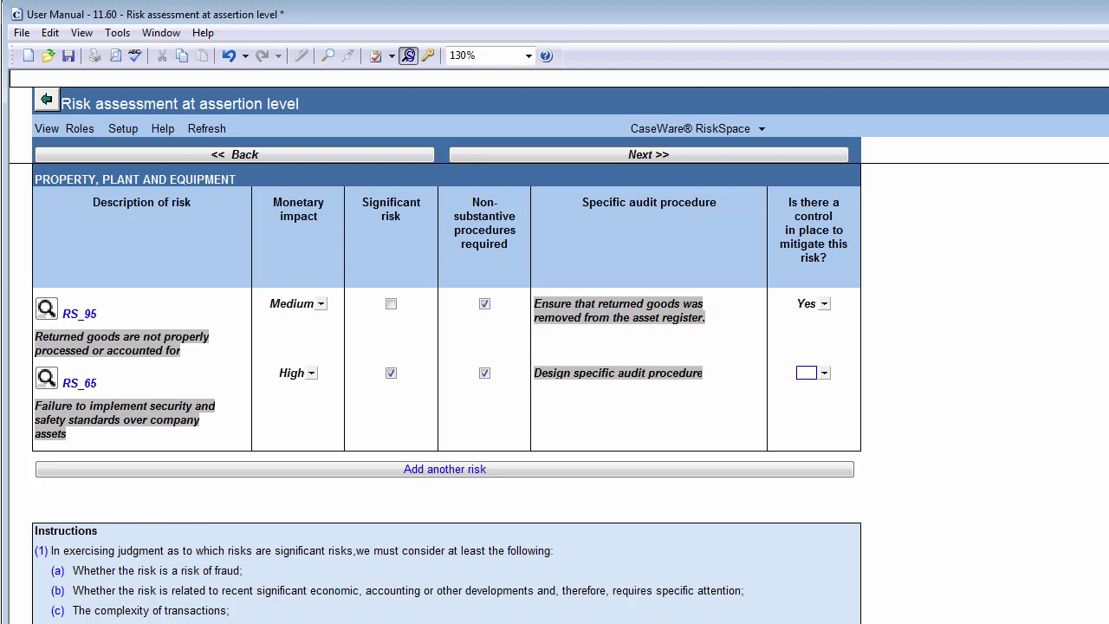
{"action": "left_click", "coordinate": [823, 374]}
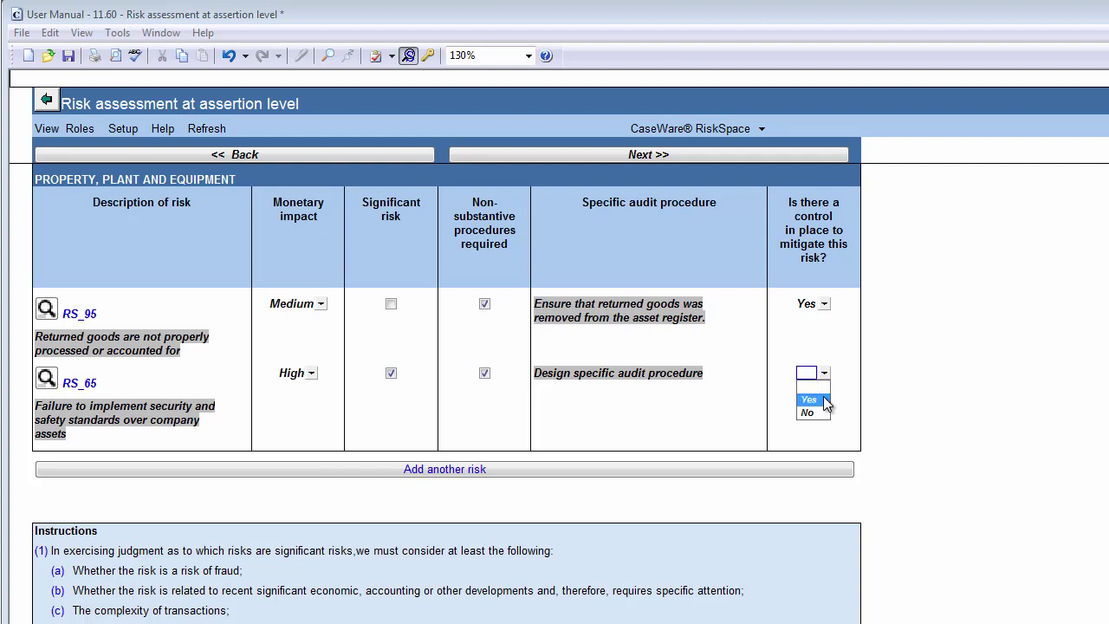
{"action": "left_click", "coordinate": [809, 399]}
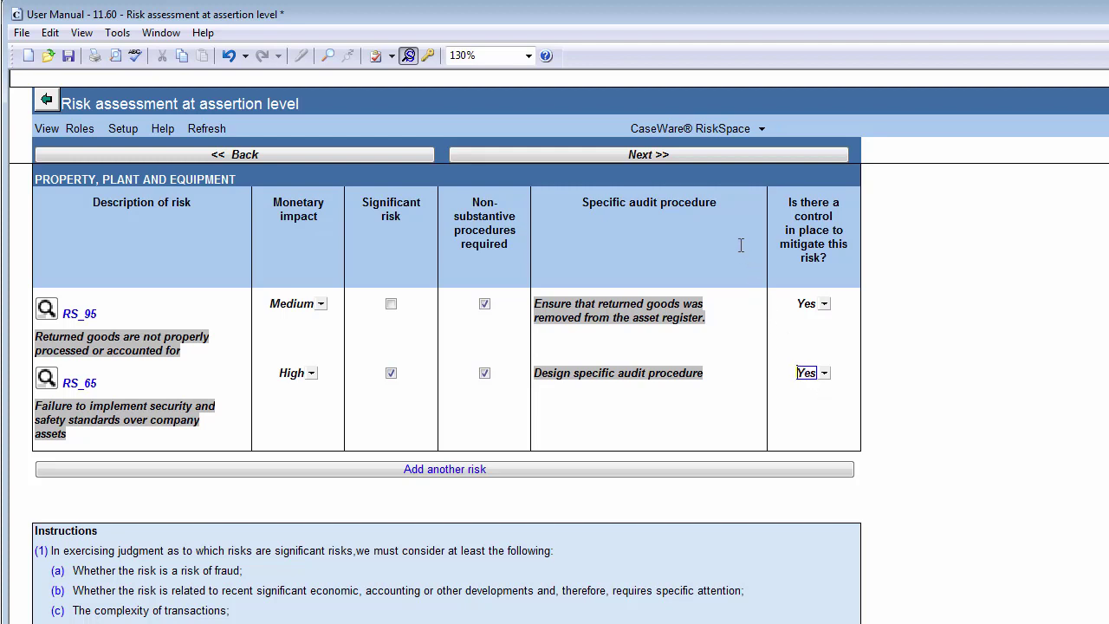
- Move to the mitigating-control step and clear the placeholder control description
{"action": "left_click", "coordinate": [700, 159]}
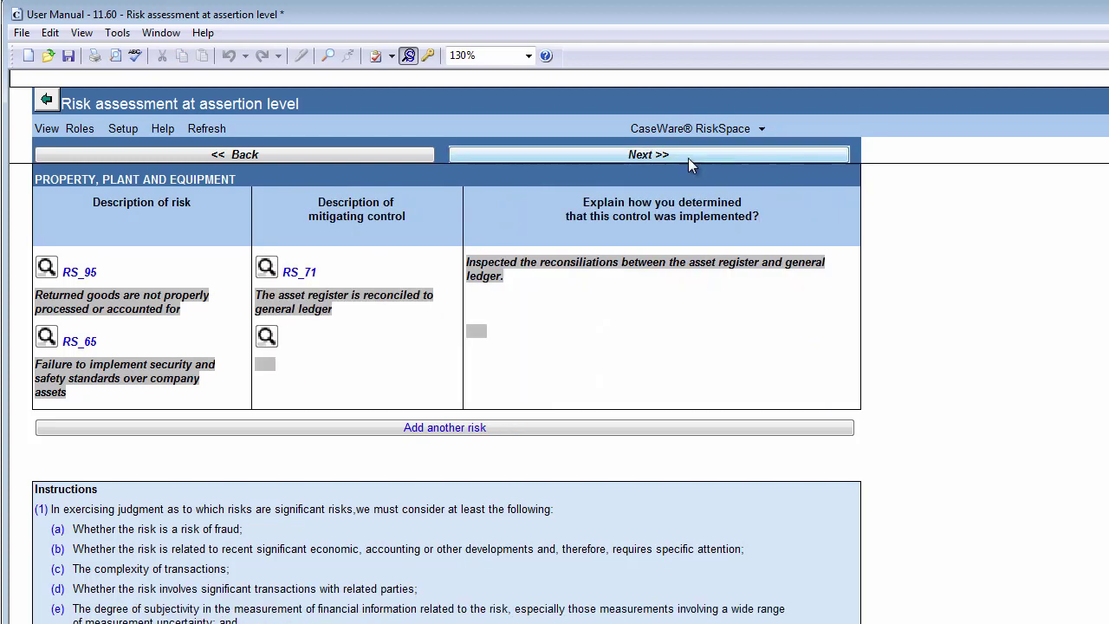
{"action": "left_click", "coordinate": [269, 365]}
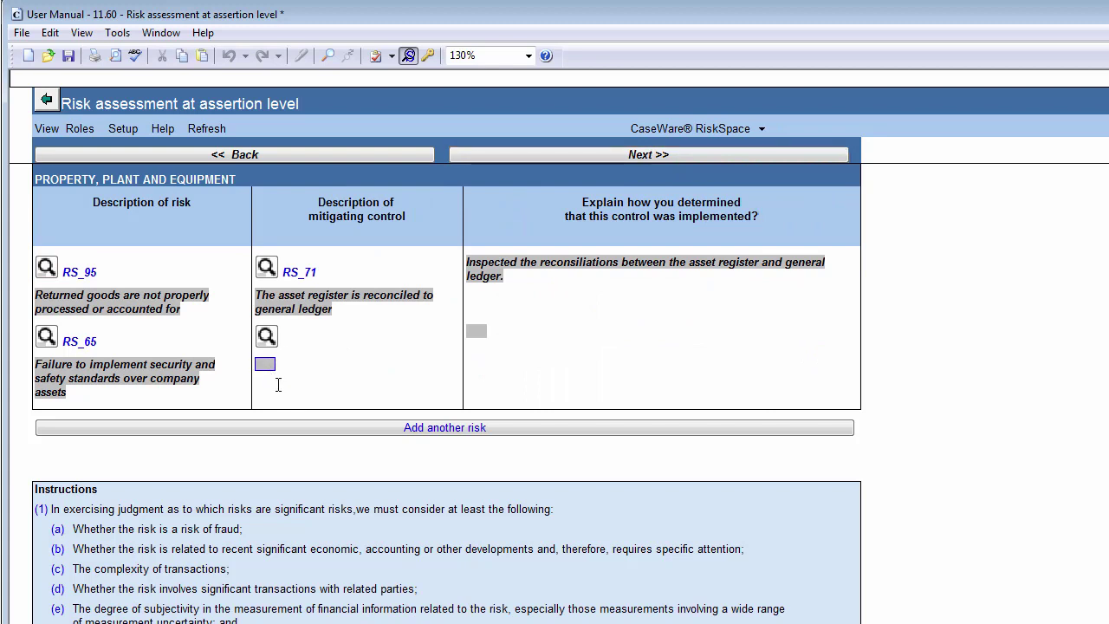
{"action": "key", "text": "Tab"}
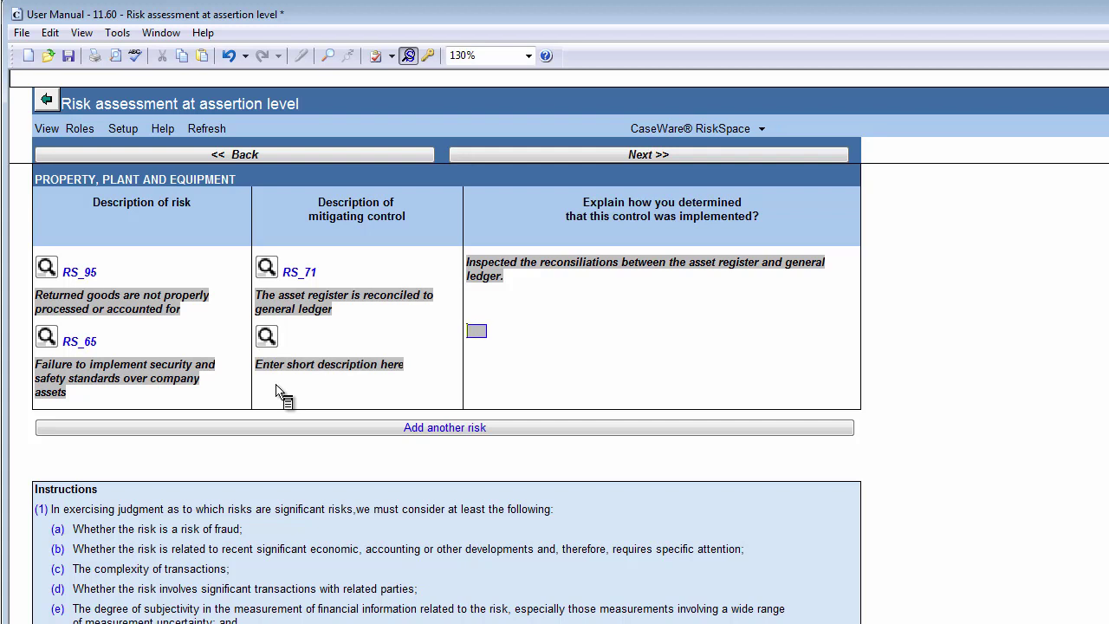
{"action": "left_click", "coordinate": [278, 384]}
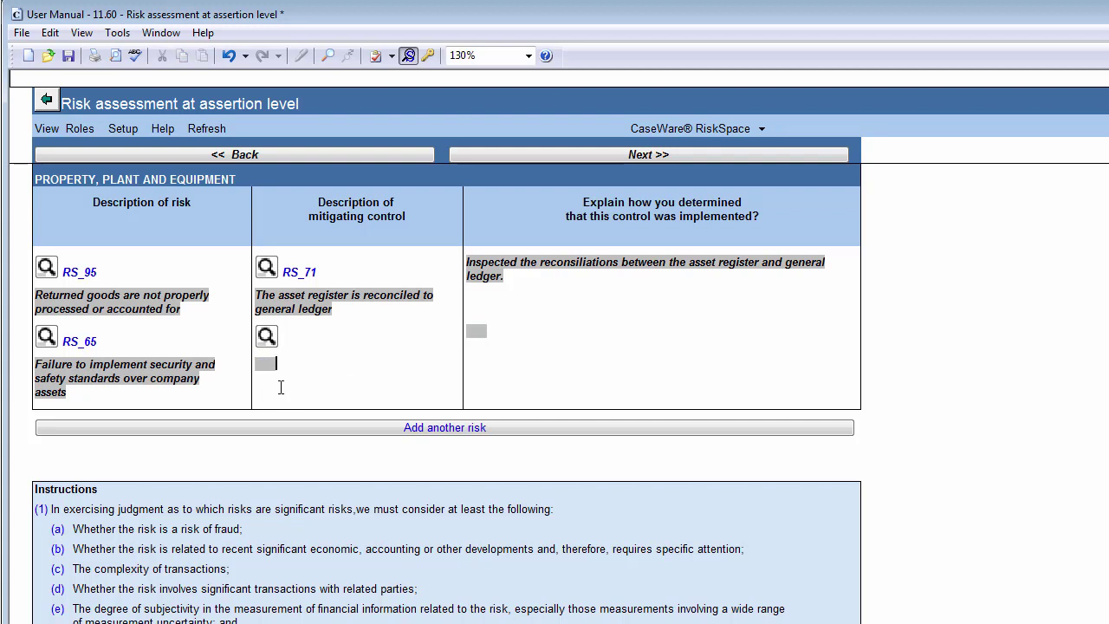
- Search RiskSpace for 'access', import Physical access control RS_108, and begin its implementation explanation
{"action": "left_click", "coordinate": [267, 337]}
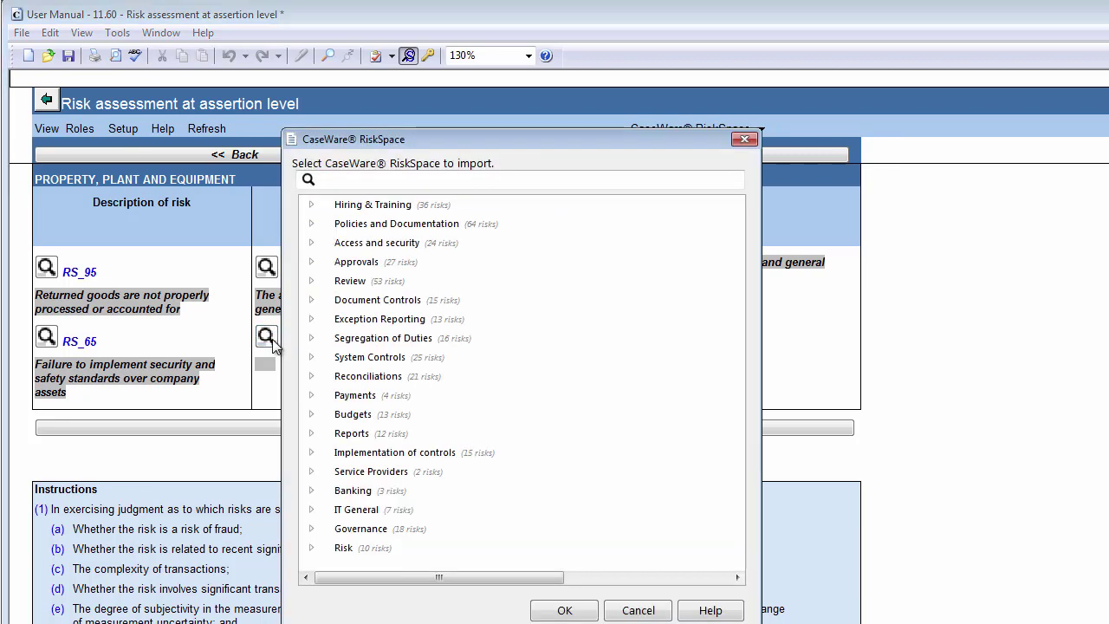
{"action": "left_click", "coordinate": [340, 182]}
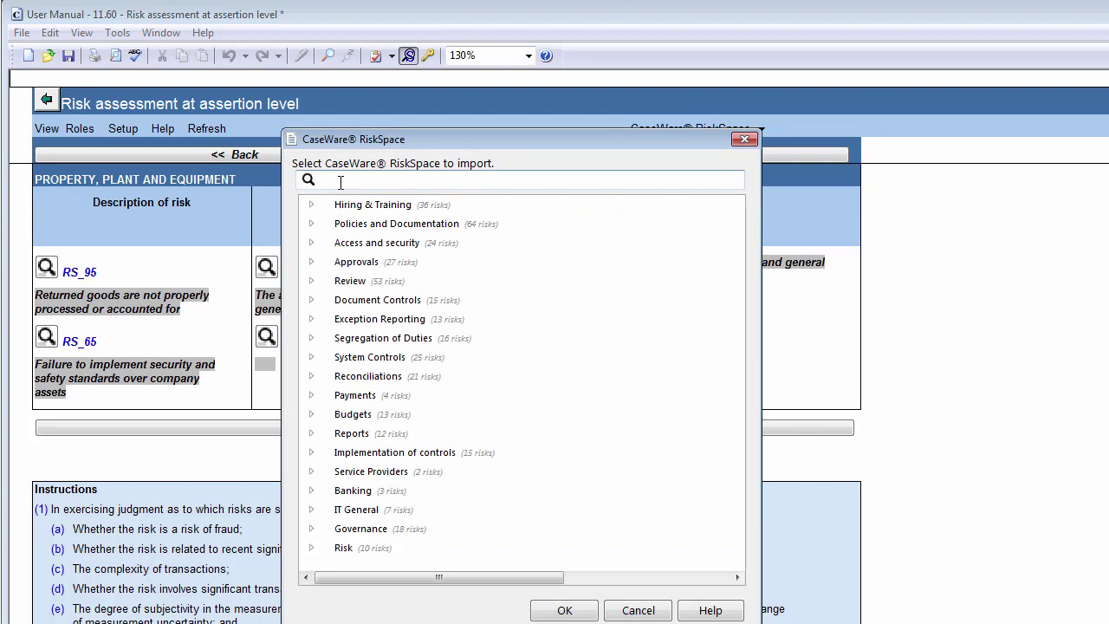
{"action": "type", "text": "access"}
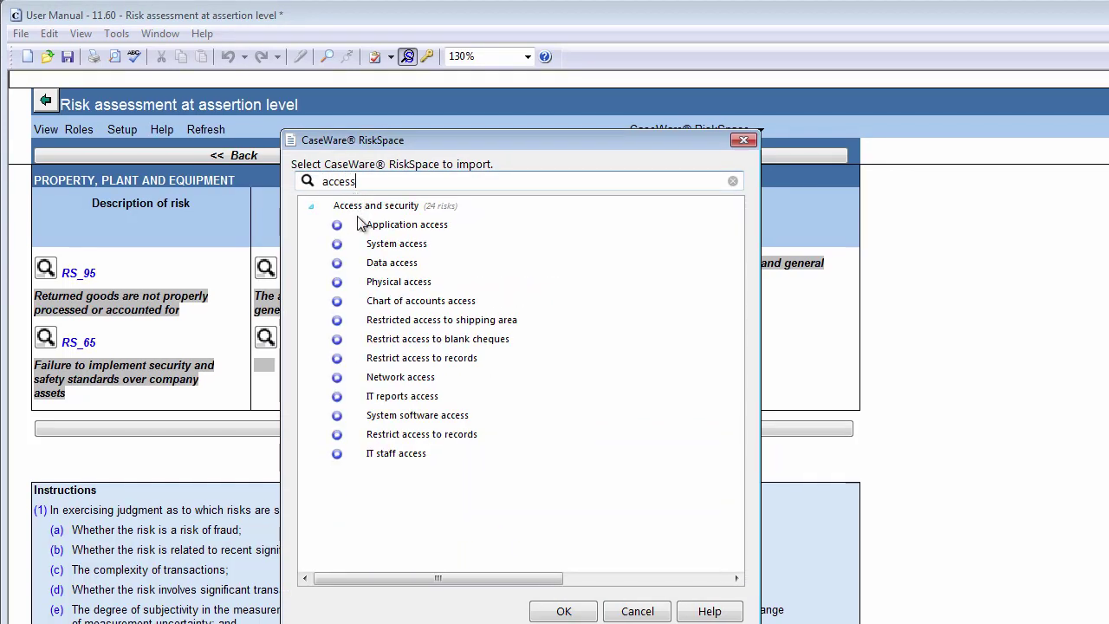
{"action": "left_click", "coordinate": [391, 283]}
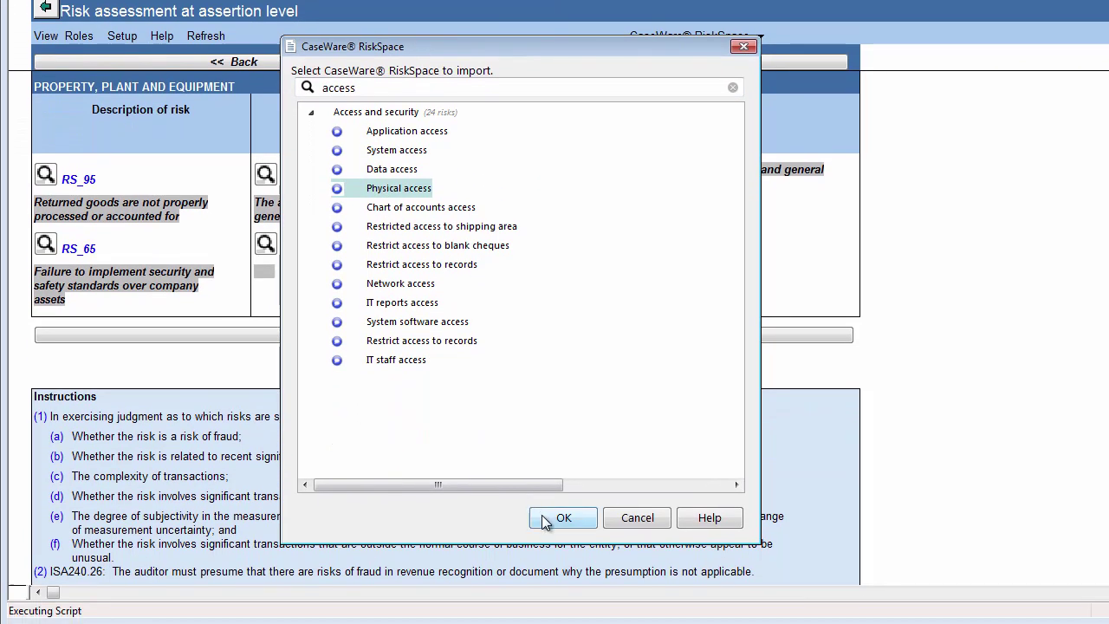
{"action": "left_click", "coordinate": [559, 610]}
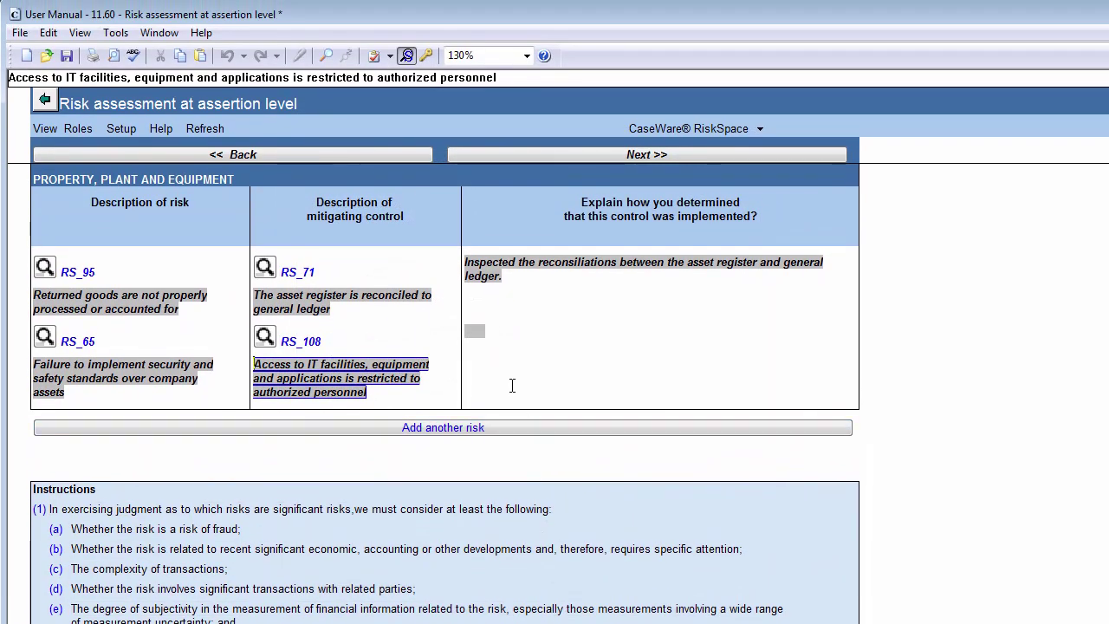
{"action": "left_click", "coordinate": [475, 332]}
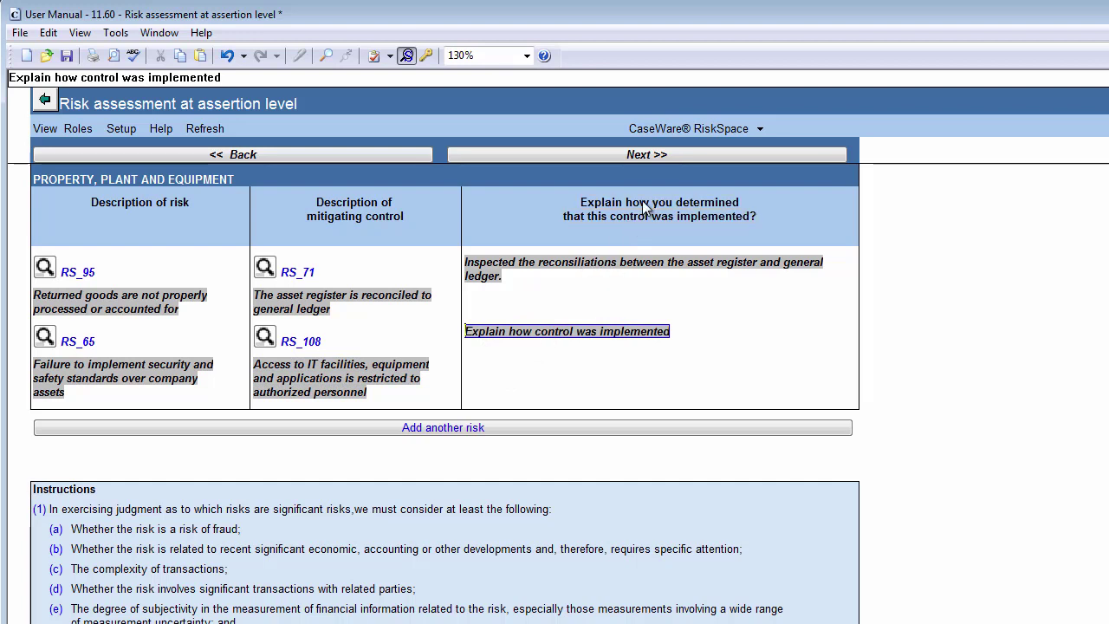
- Set reliance intended to Yes for RS_108 and add its test of control
{"action": "left_click", "coordinate": [682, 160]}
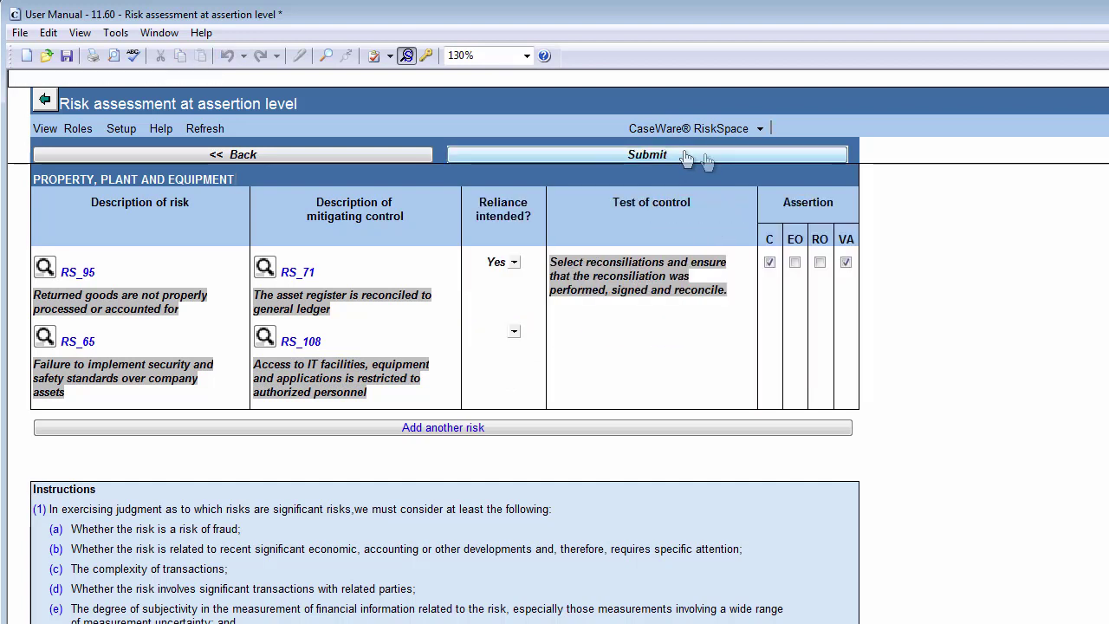
{"action": "left_click", "coordinate": [515, 334]}
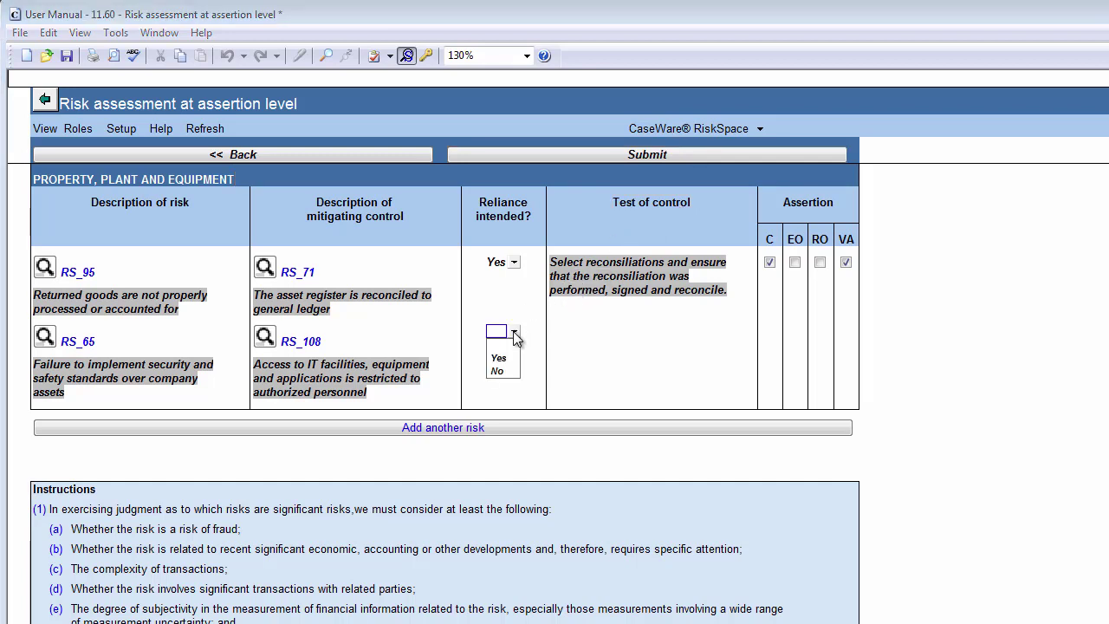
{"action": "left_click", "coordinate": [510, 357]}
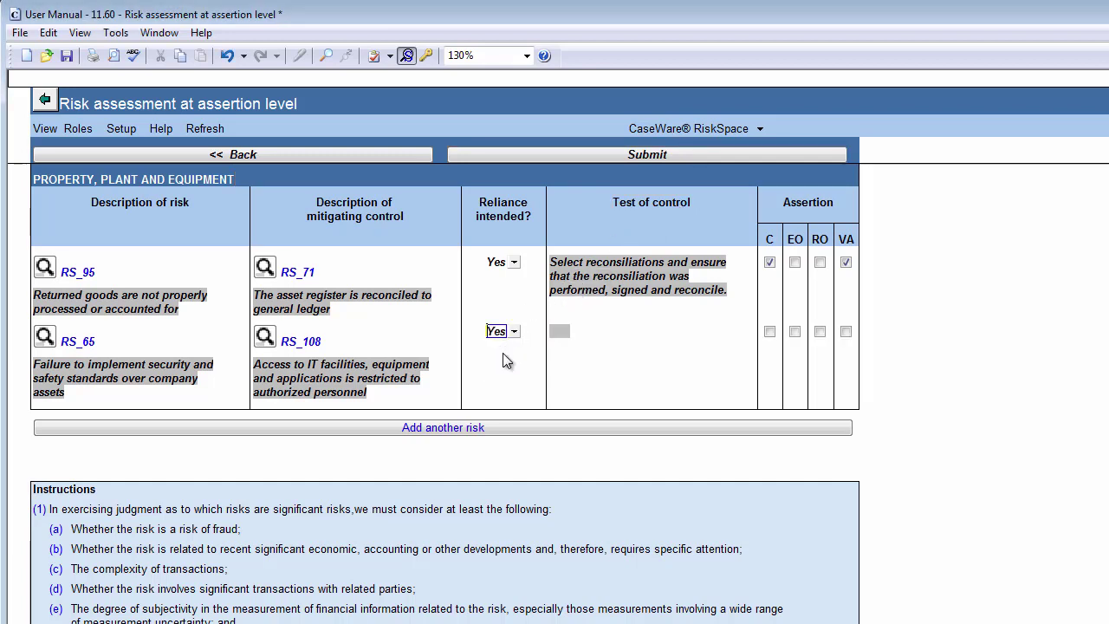
{"action": "left_click", "coordinate": [567, 354]}
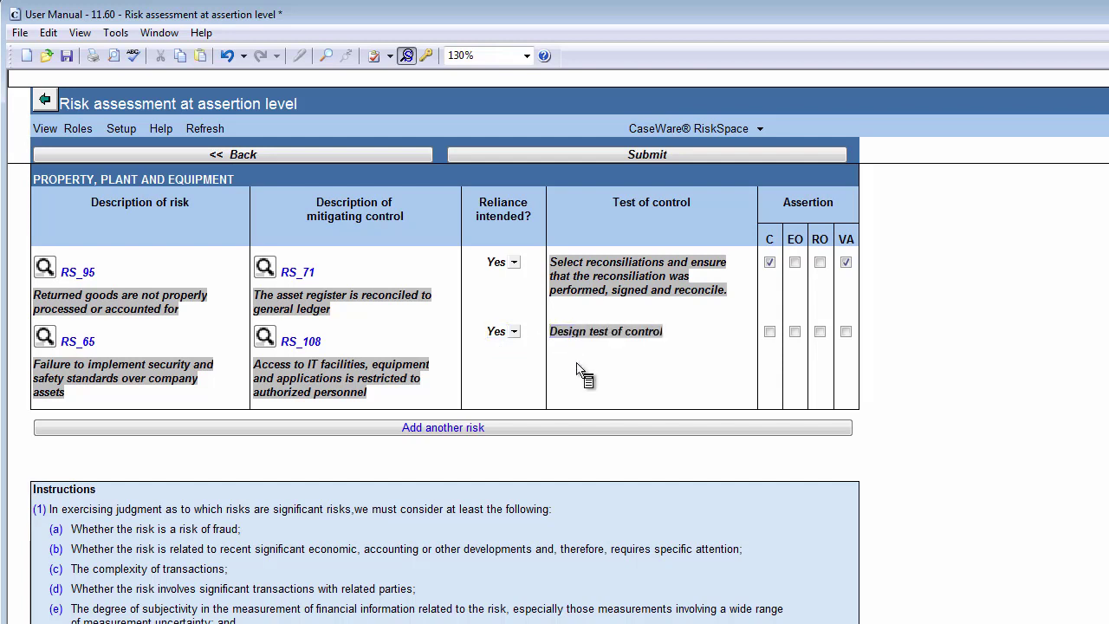
{"action": "key", "text": "Tab"}
- Tick assertions C, EO, RO and VA for the RS_108 control row
{"action": "left_click", "coordinate": [770, 331]}
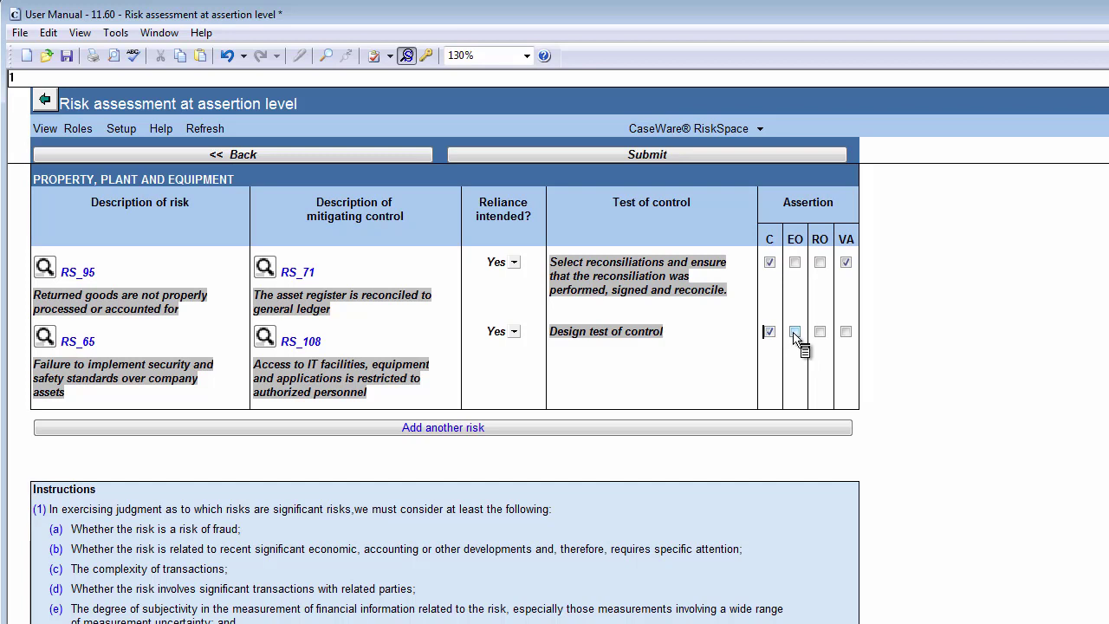
{"action": "left_click", "coordinate": [794, 332]}
{"action": "left_click", "coordinate": [819, 332]}
{"action": "left_click", "coordinate": [846, 331]}
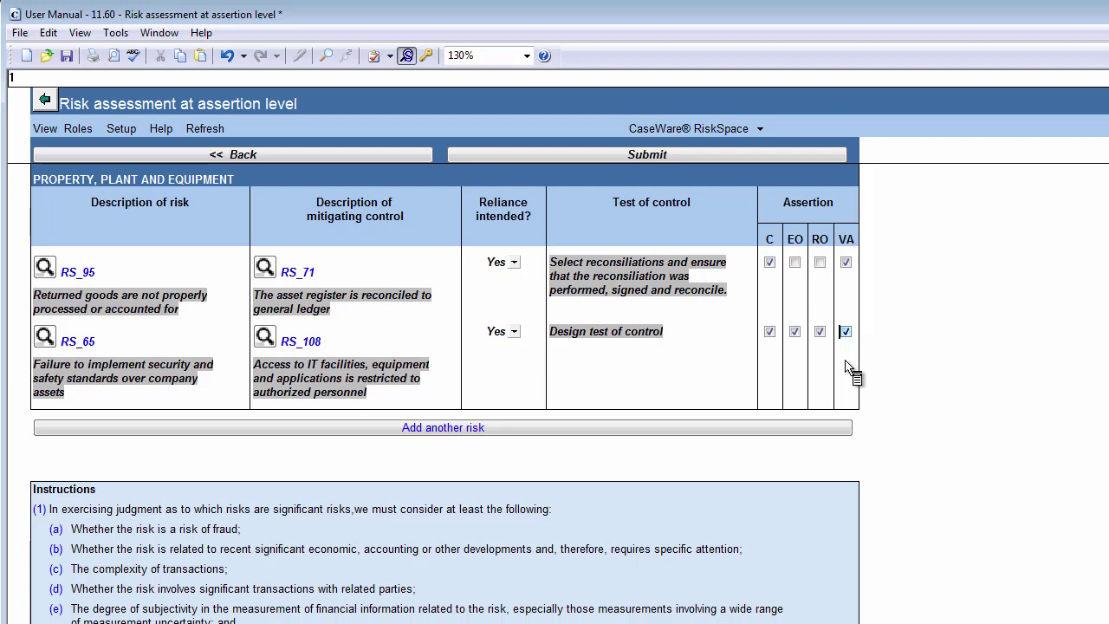
- Submit the mitigating control RS_71 details and open the first risk for editing
{"action": "left_click", "coordinate": [690, 165]}
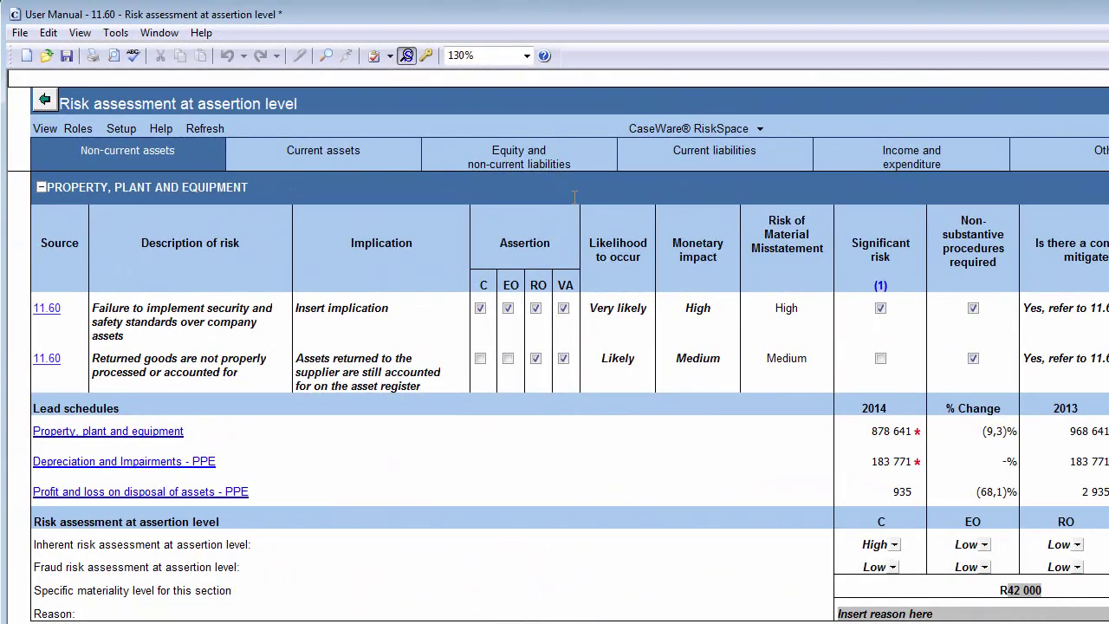
{"action": "right_click", "coordinate": [385, 310]}
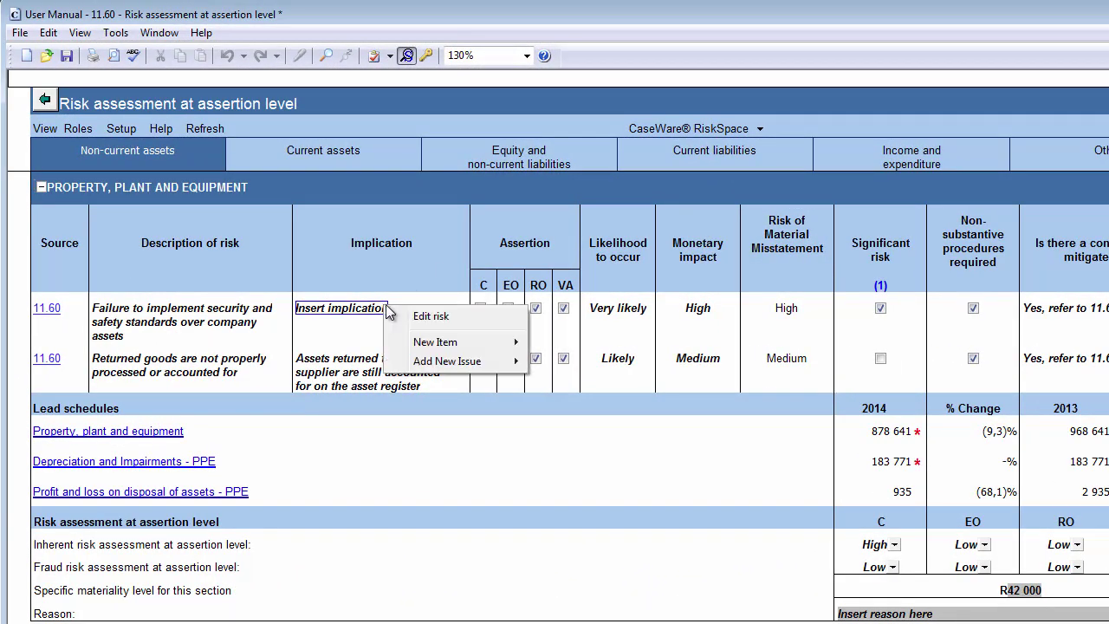
{"action": "left_click", "coordinate": [412, 316]}
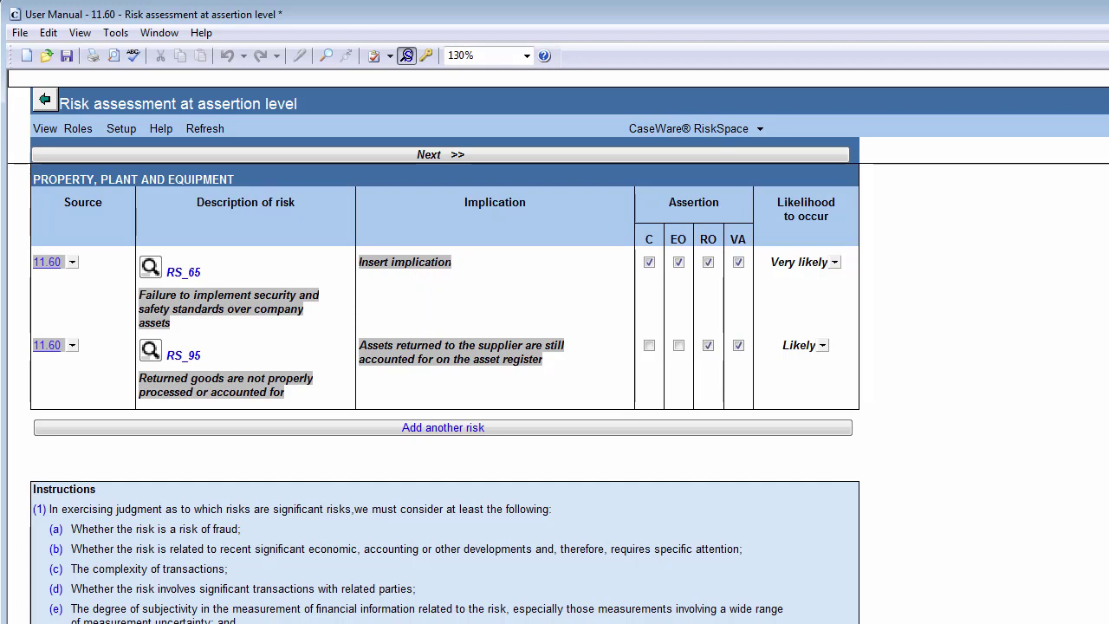
- Delete the security-standards risk RS_65, confirm the deletion, and advance to the next step
{"action": "right_click", "coordinate": [434, 262]}
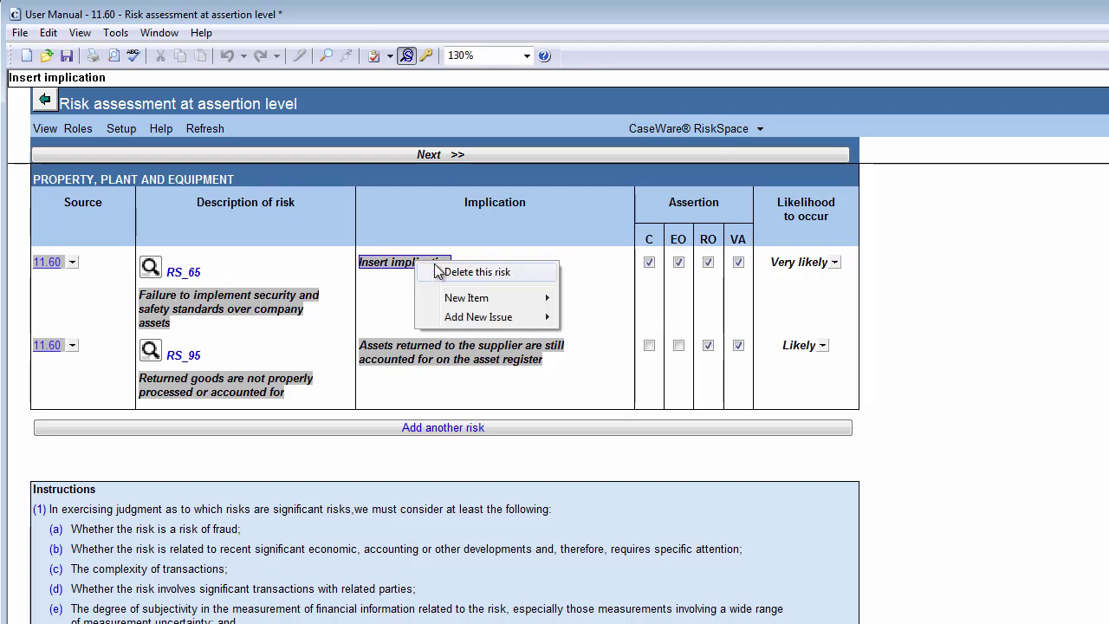
{"action": "left_click", "coordinate": [445, 273]}
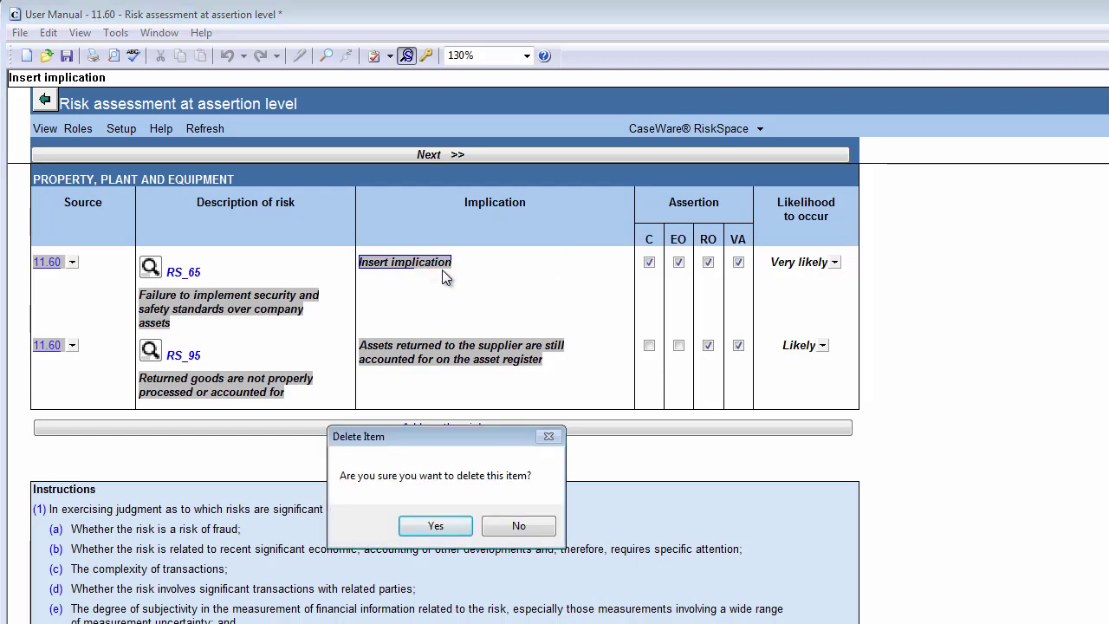
{"action": "left_click", "coordinate": [428, 524]}
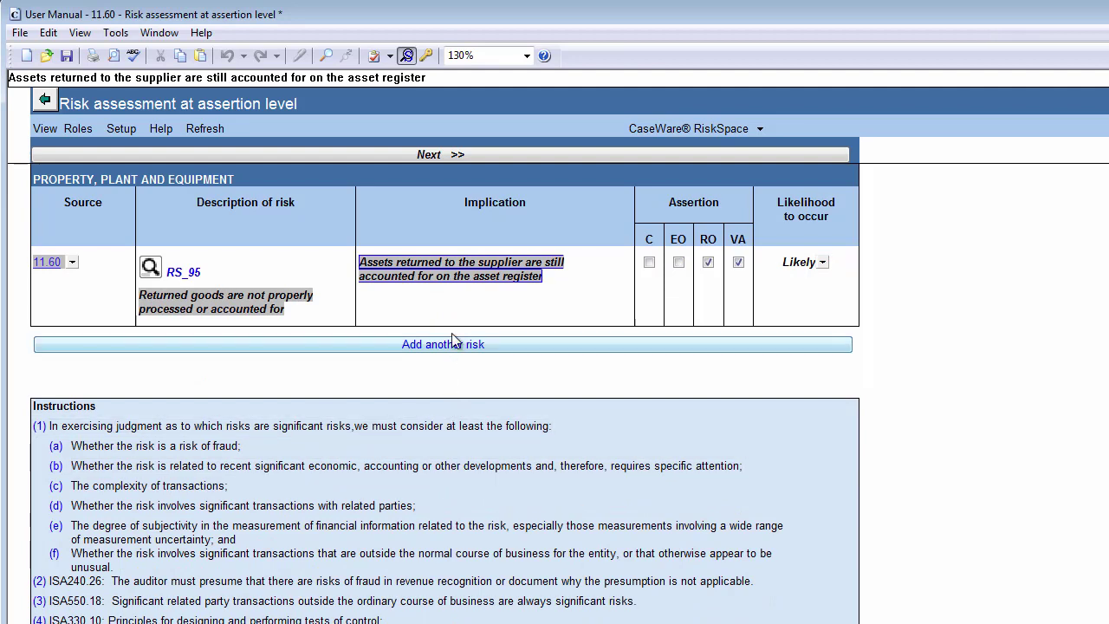
{"action": "left_click", "coordinate": [450, 153]}
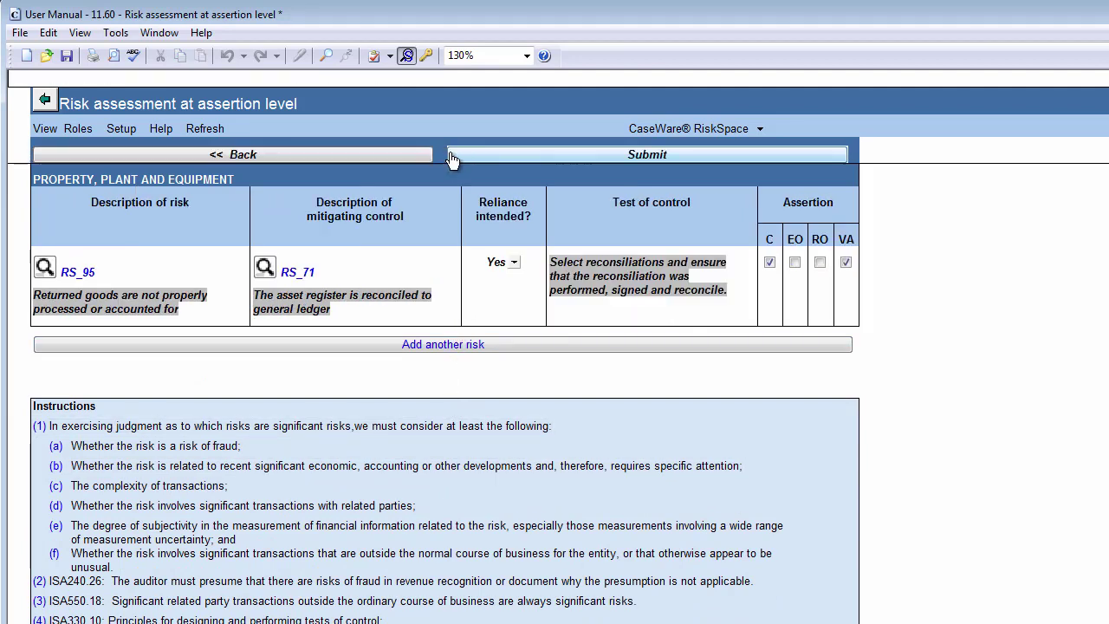
- Submit returned-goods risk RS_95 and sign off 11.60 as Performed by, dated 2014/03/25
{"action": "left_click", "coordinate": [531, 153]}
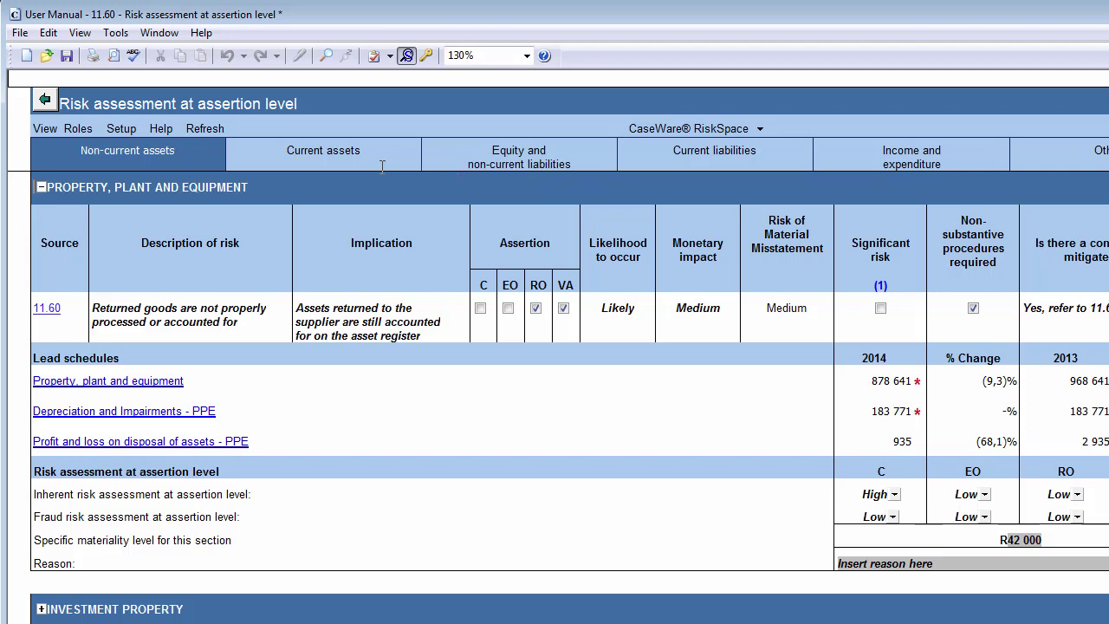
{"action": "left_click", "coordinate": [78, 128]}
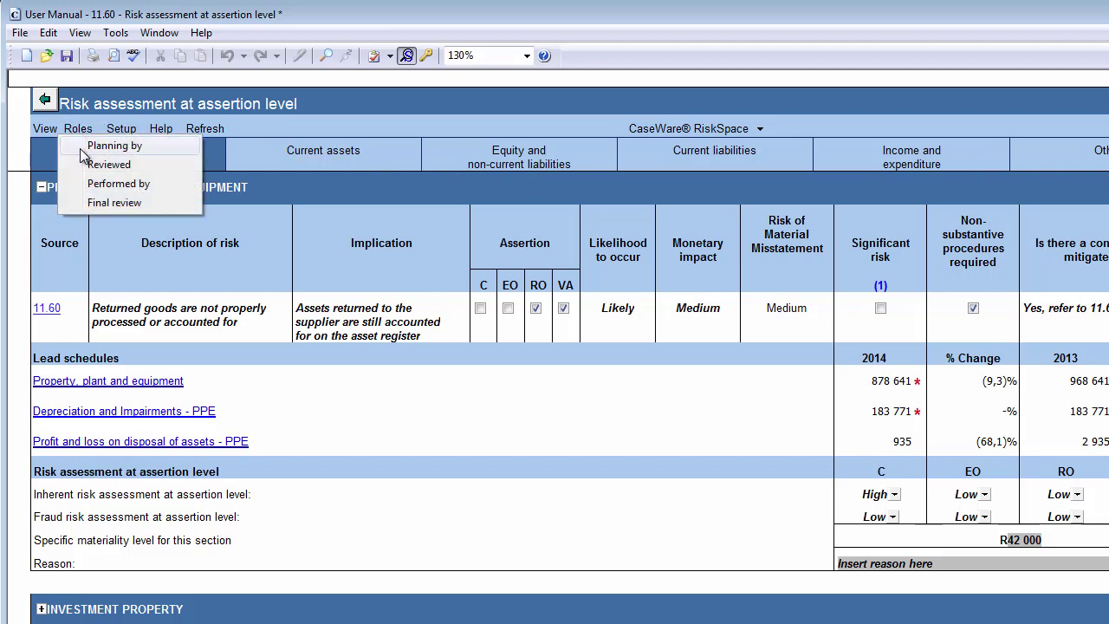
{"action": "left_click", "coordinate": [96, 184]}
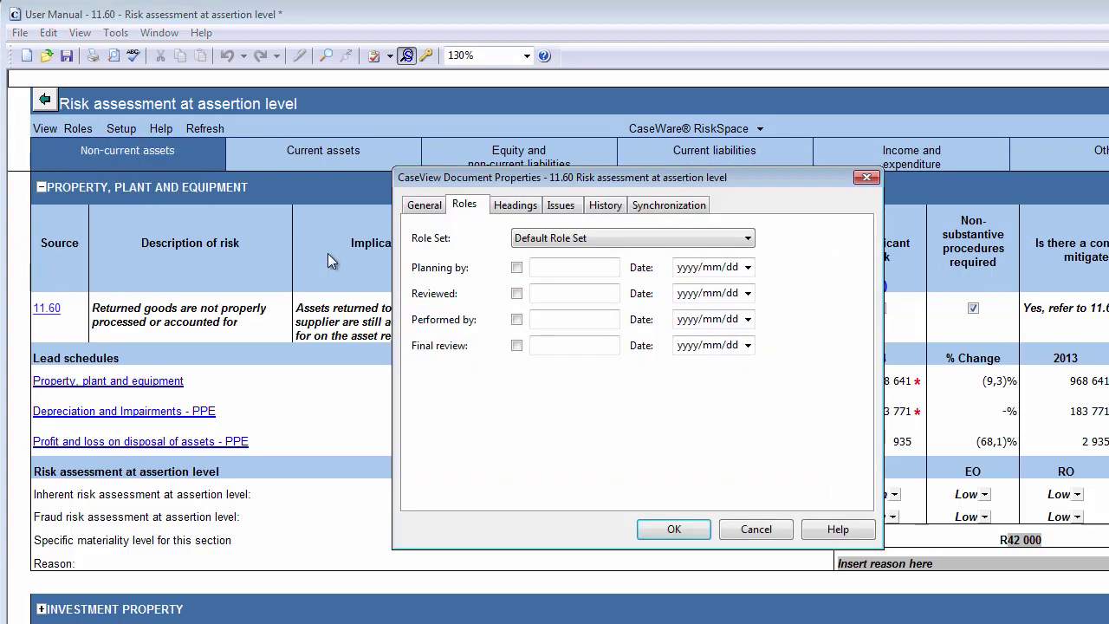
{"action": "left_click", "coordinate": [517, 320]}
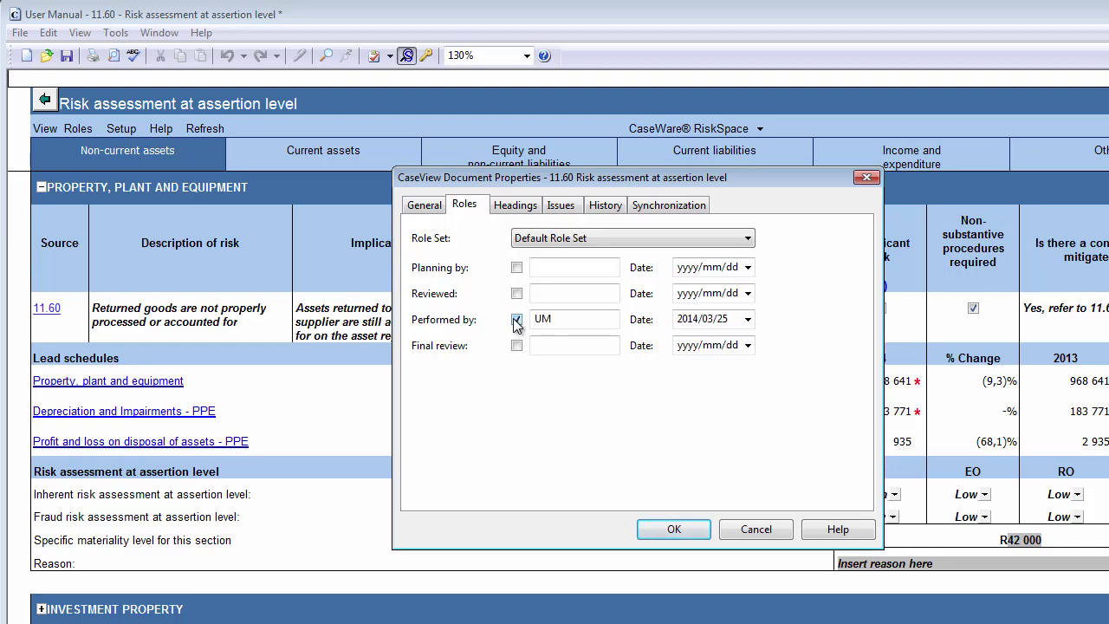
{"action": "left_click", "coordinate": [656, 534]}
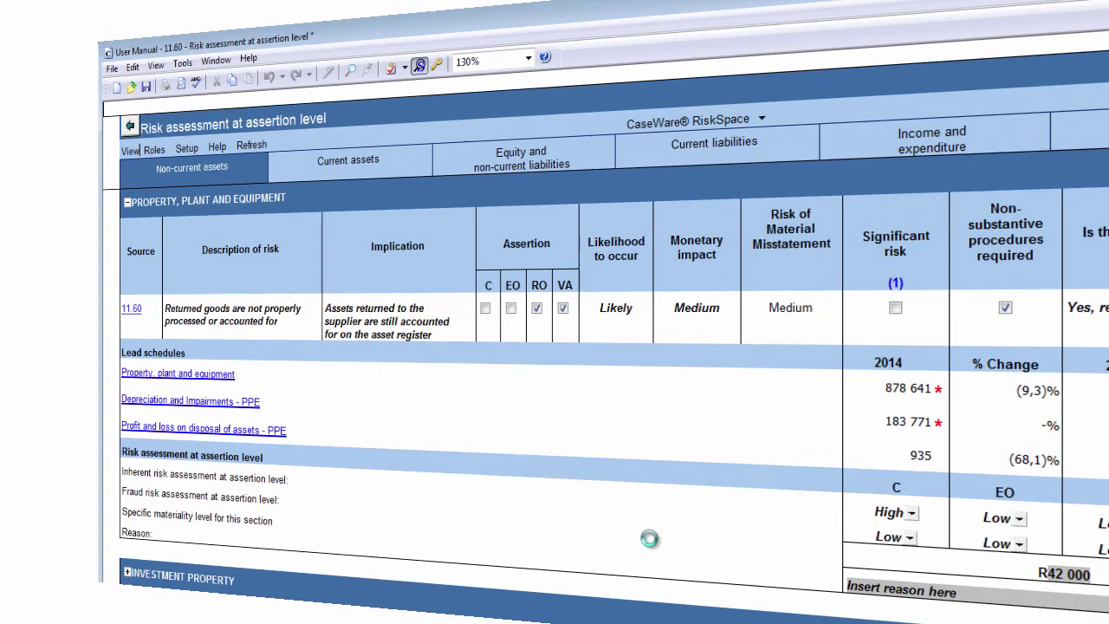